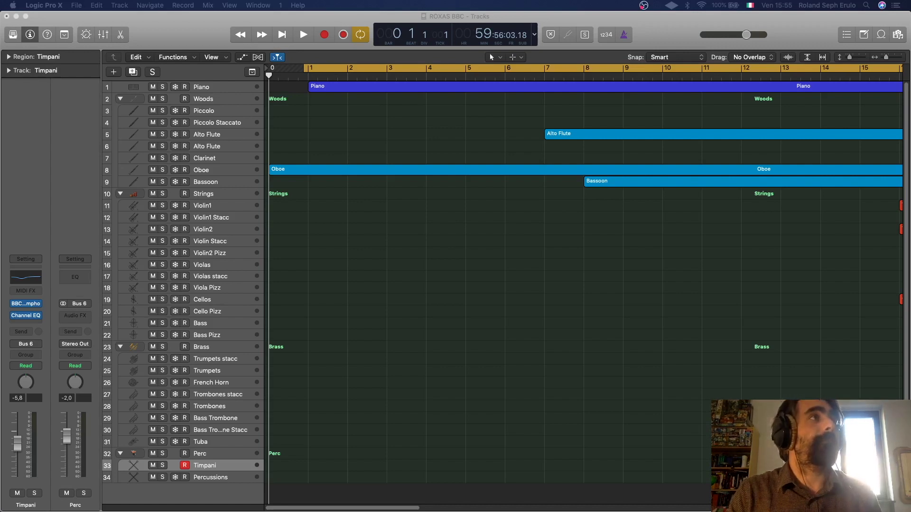
- Open the Piano track's Originals Felt Piano instrument, try out a note on its keyboard, and close the instrument window
{"action": "left_click", "coordinate": [227, 87]}
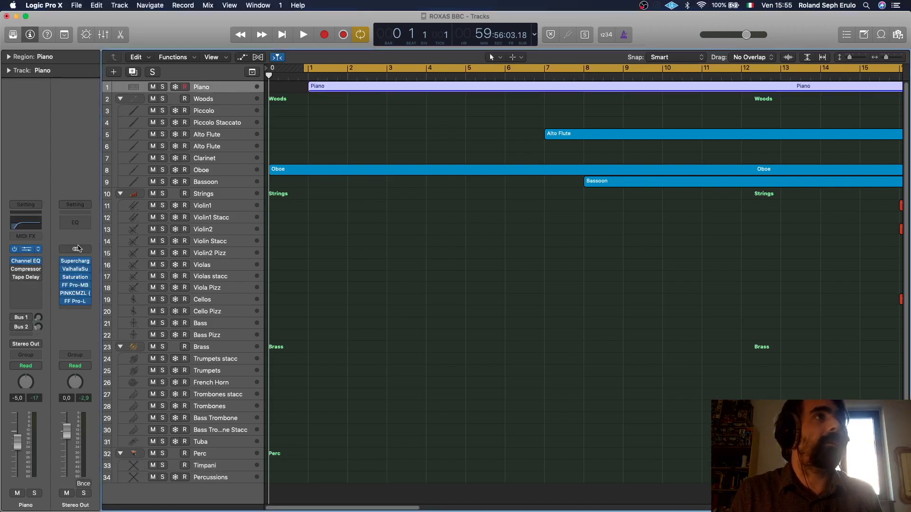
{"action": "left_click", "coordinate": [26, 250]}
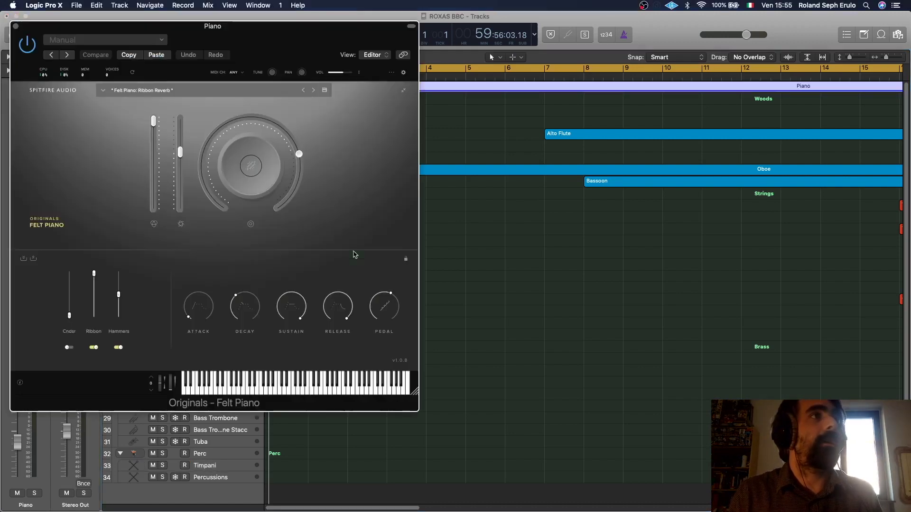
{"action": "left_click", "coordinate": [303, 387]}
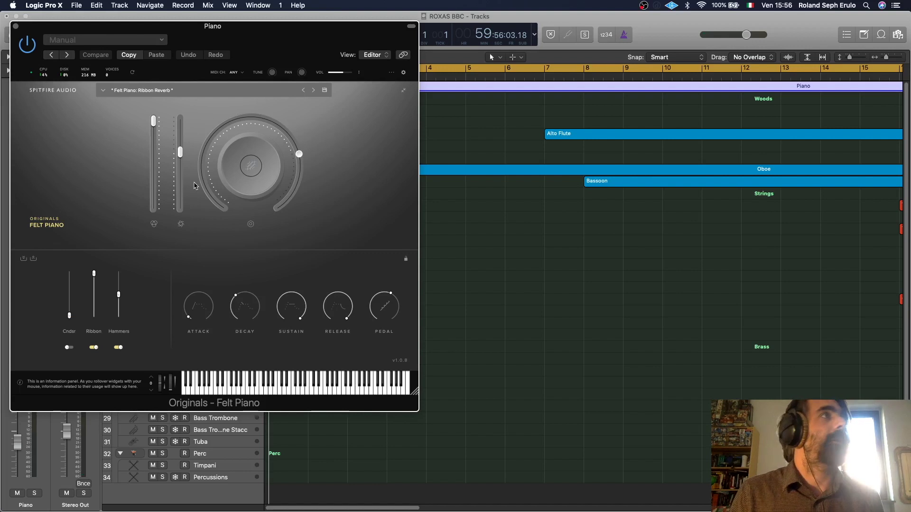
{"action": "left_click", "coordinate": [15, 26]}
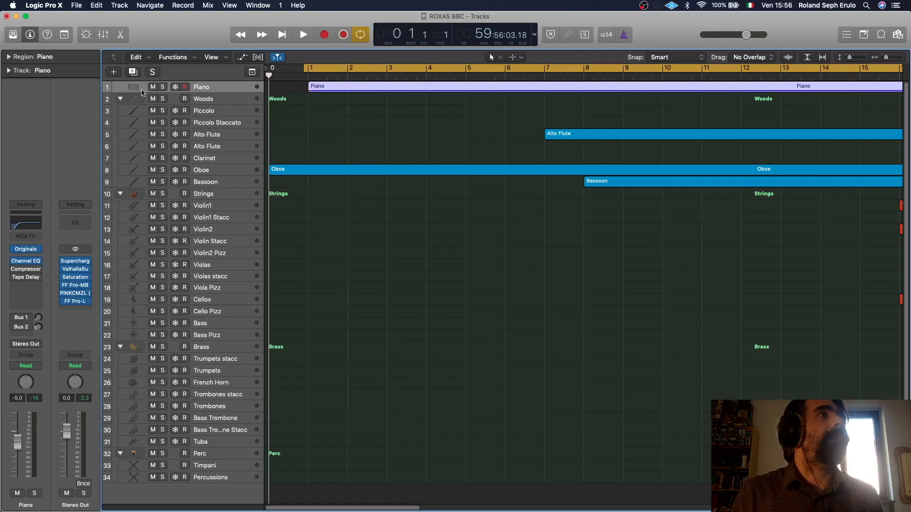
- Open the BBC Symphony Orchestra instrument on the Piccolo track and move its window over the arrangement, clear of the track list
{"action": "left_click", "coordinate": [219, 112]}
{"action": "left_click", "coordinate": [22, 309]}
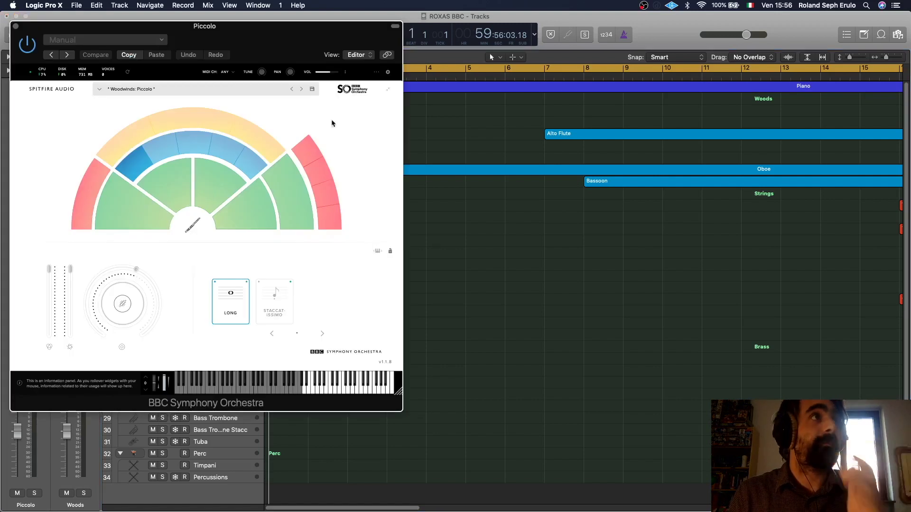
{"action": "left_click_drag", "start_coordinate": [269, 41], "coordinate": [583, 87]}
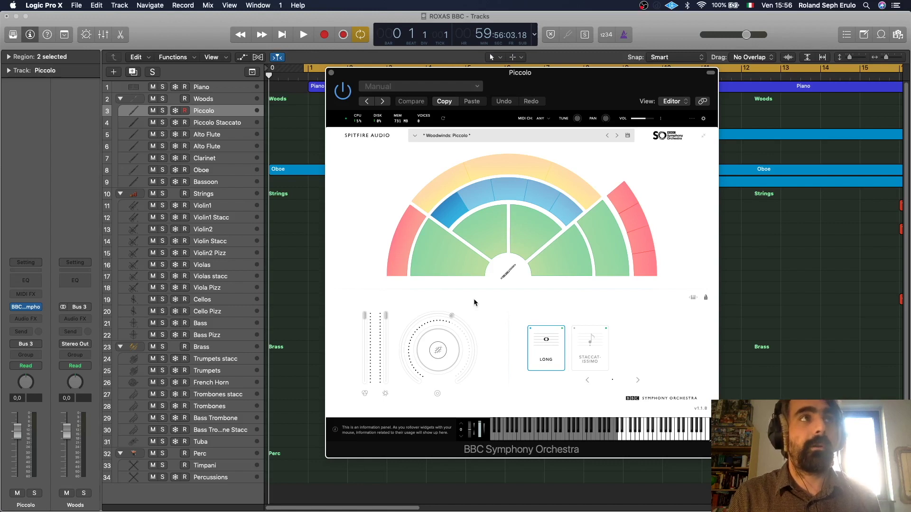
- Examine the seating layout in the BBC Symphony Orchestra instrument, going through the strings, woodwinds, percussion and brass sections
{"action": "mouse_move", "coordinate": [446, 261]}
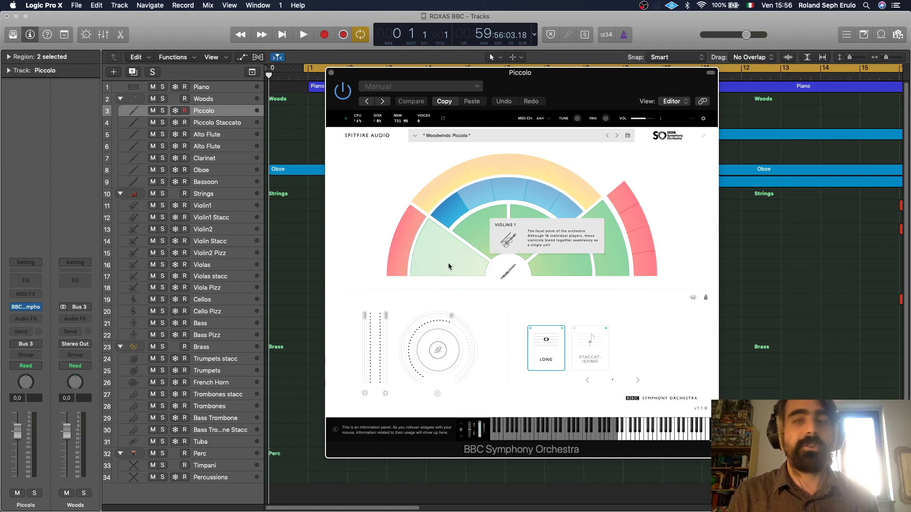
{"action": "mouse_move", "coordinate": [478, 225]}
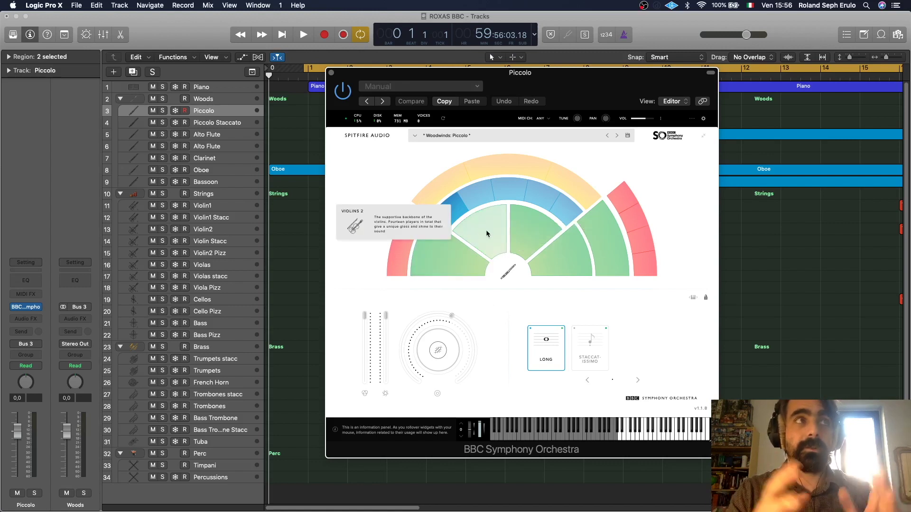
{"action": "mouse_move", "coordinate": [521, 228]}
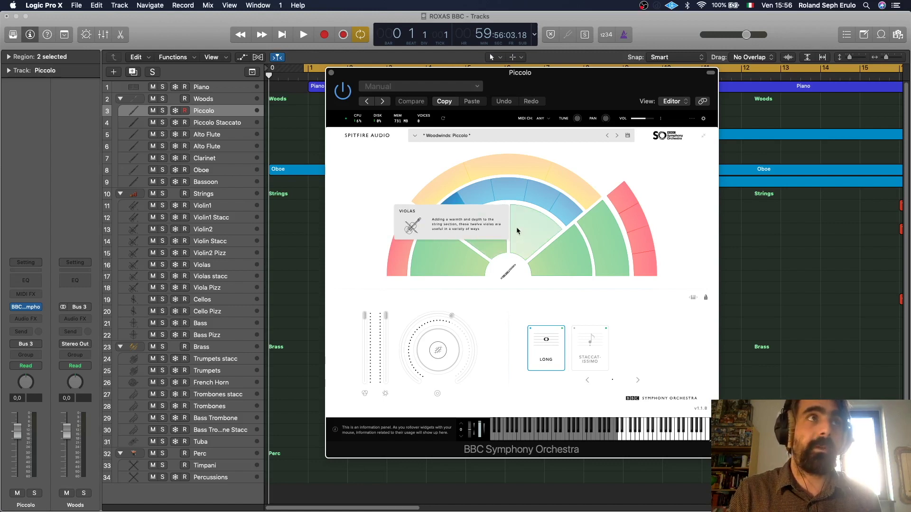
{"action": "mouse_move", "coordinate": [516, 243]}
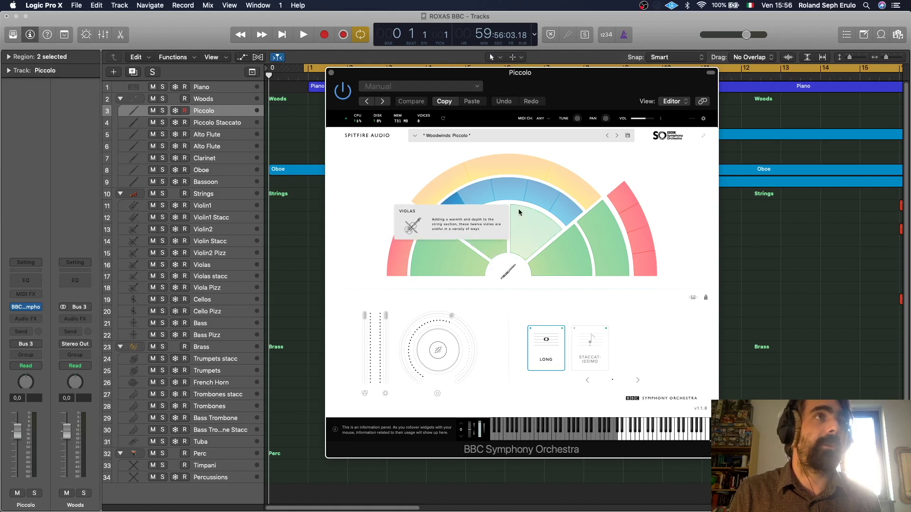
{"action": "mouse_move", "coordinate": [566, 255]}
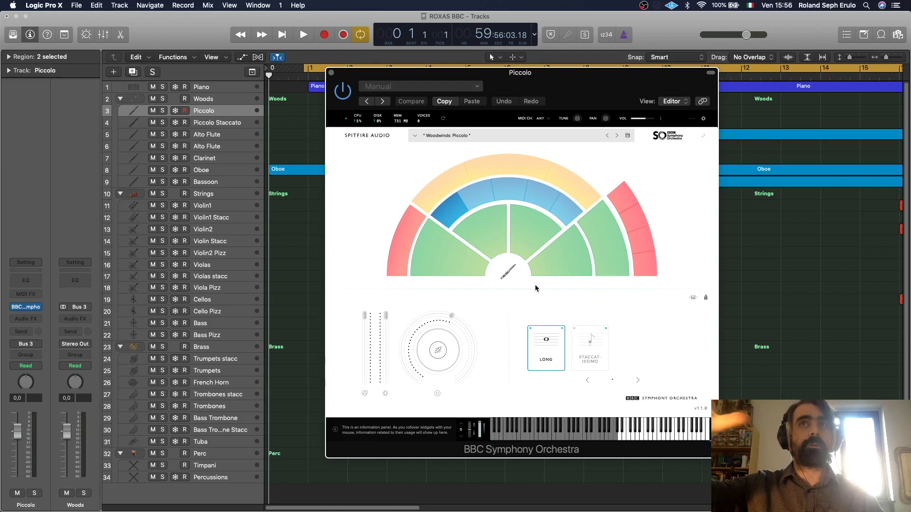
{"action": "mouse_move", "coordinate": [470, 200]}
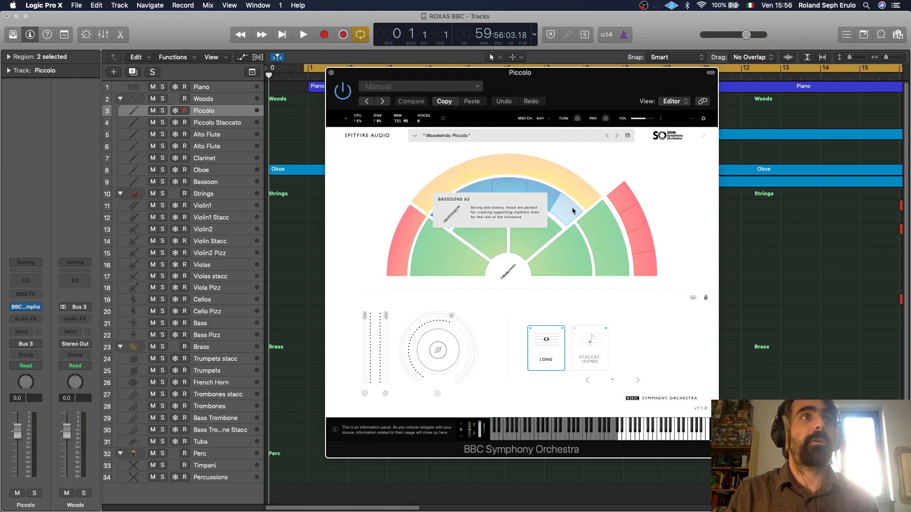
{"action": "mouse_move", "coordinate": [428, 195]}
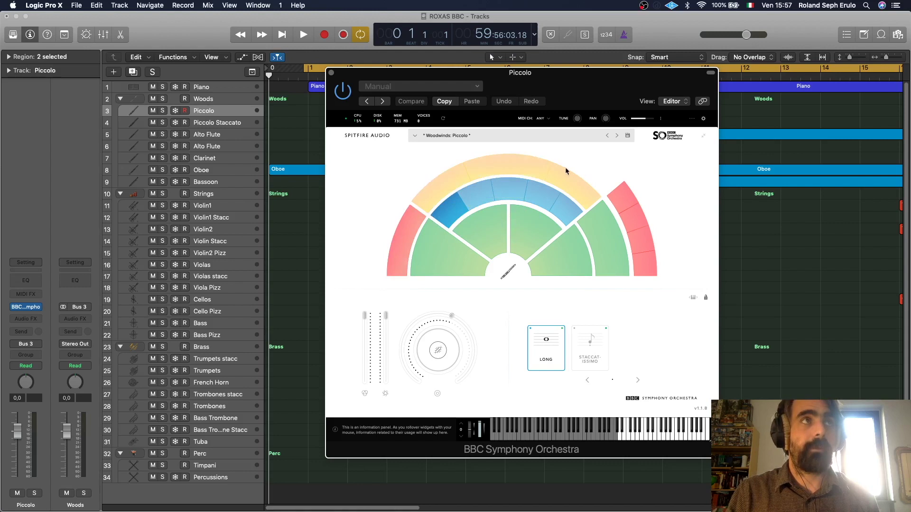
{"action": "mouse_move", "coordinate": [572, 175]}
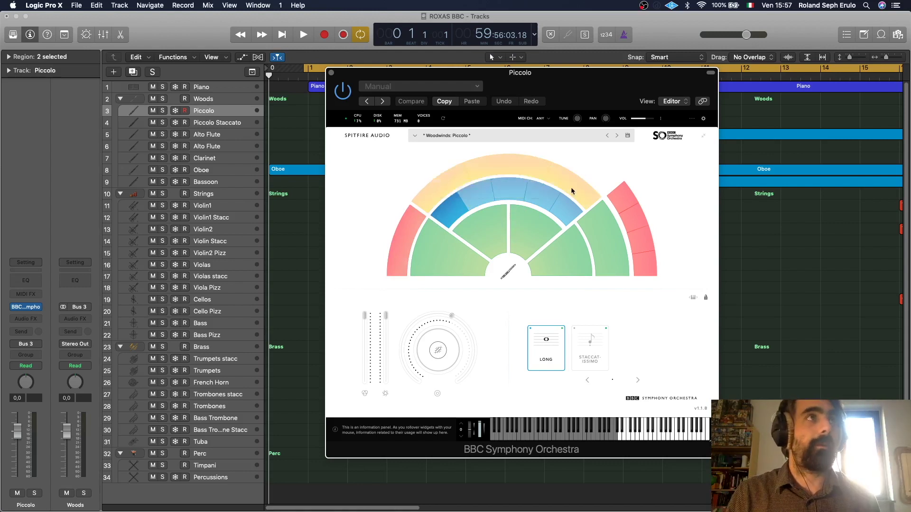
{"action": "mouse_move", "coordinate": [402, 253]}
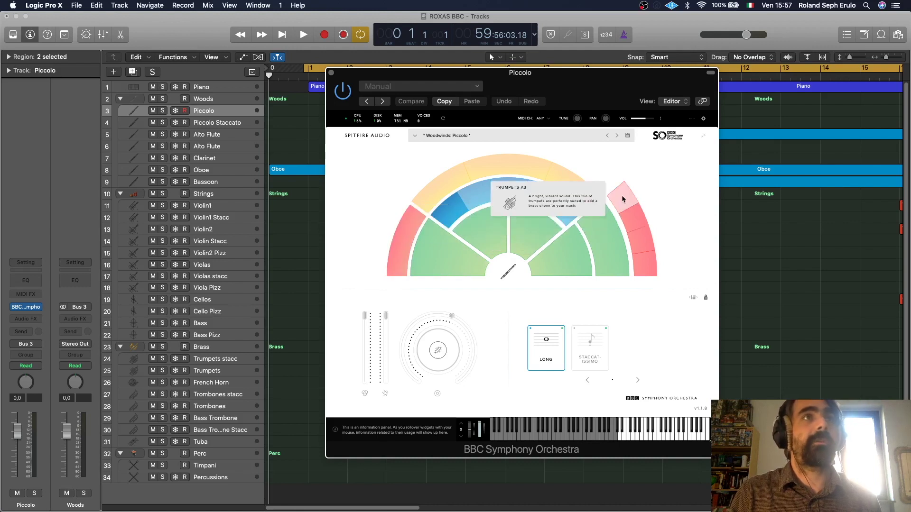
{"action": "mouse_move", "coordinate": [649, 269]}
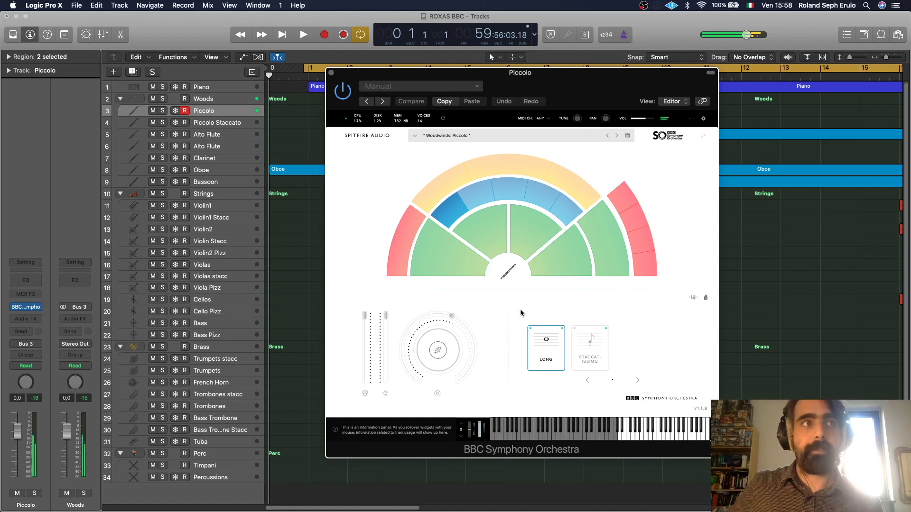
- Audition the piccolo's Staccatissimo technique, switch back to Long, and close the instrument window
{"action": "left_click", "coordinate": [599, 343]}
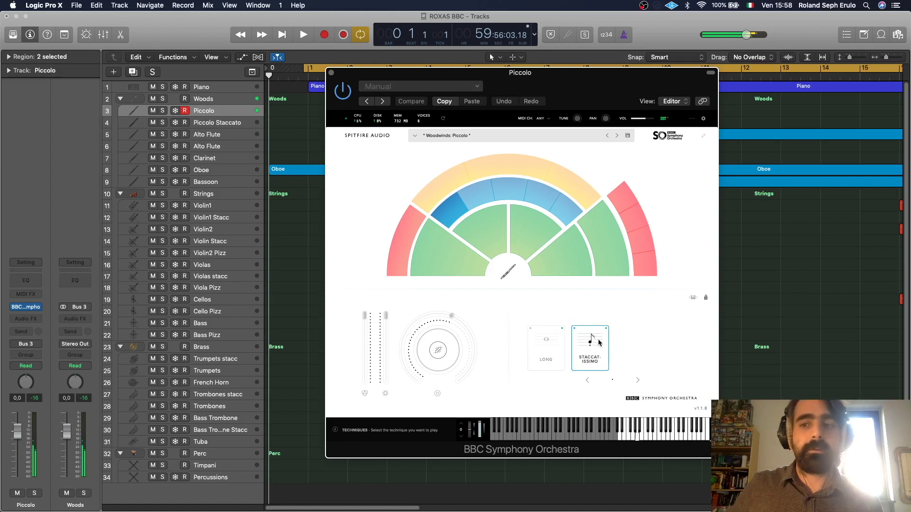
{"action": "left_click", "coordinate": [553, 348]}
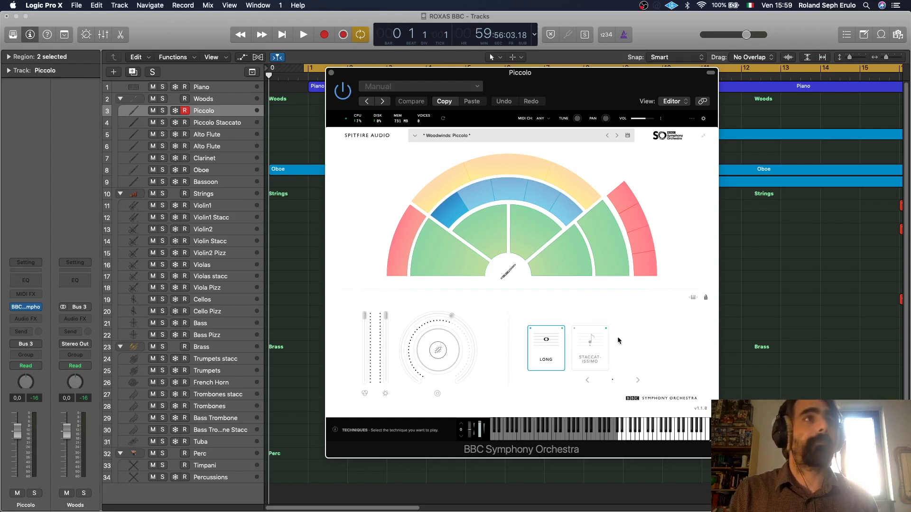
{"action": "left_click", "coordinate": [332, 74]}
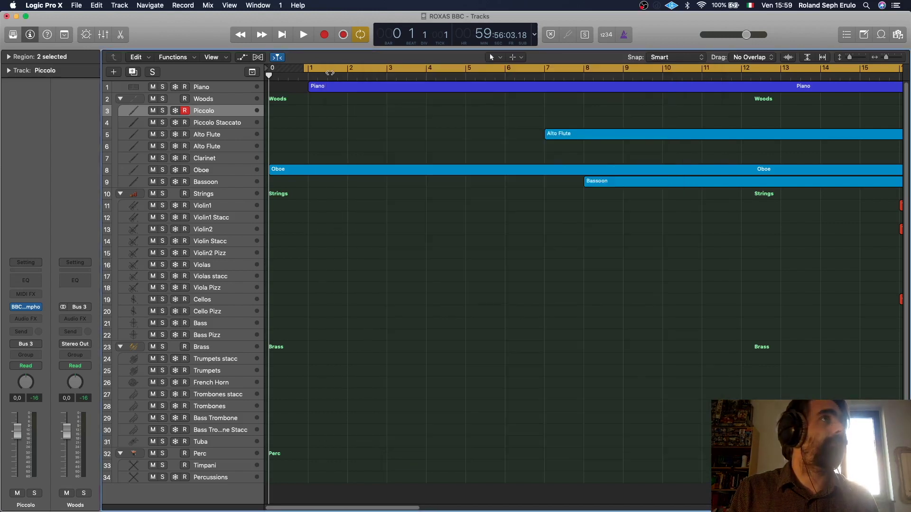
- Solo the first Alto Flute track and enlarge the track rows enough to show the notes inside the regions
{"action": "scroll", "coordinate": [424, 136], "scroll_direction": "up", "scroll_amount": 1}
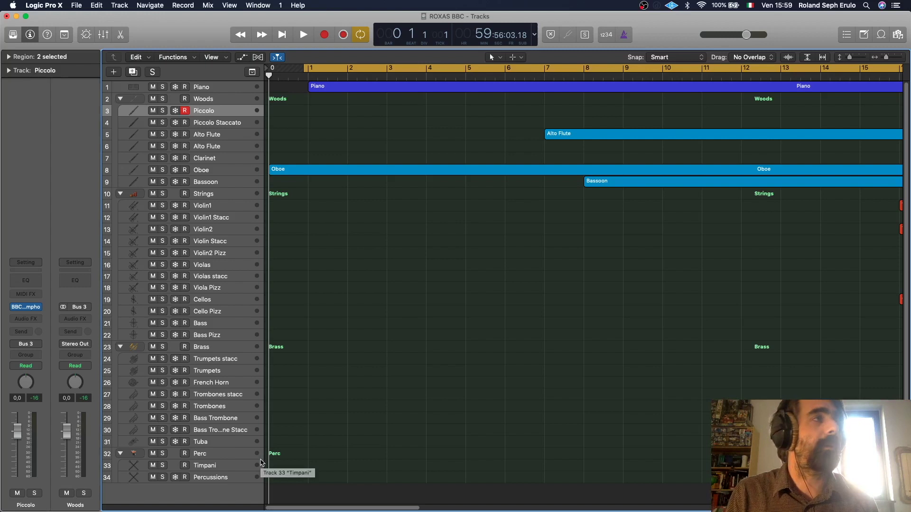
{"action": "left_click", "coordinate": [223, 89]}
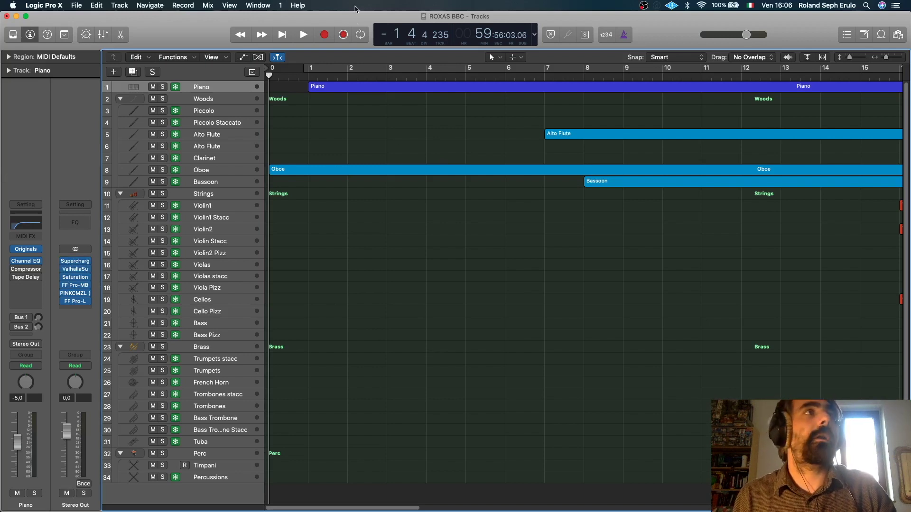
{"action": "scroll", "coordinate": [592, 149], "scroll_direction": "right", "scroll_amount": 2}
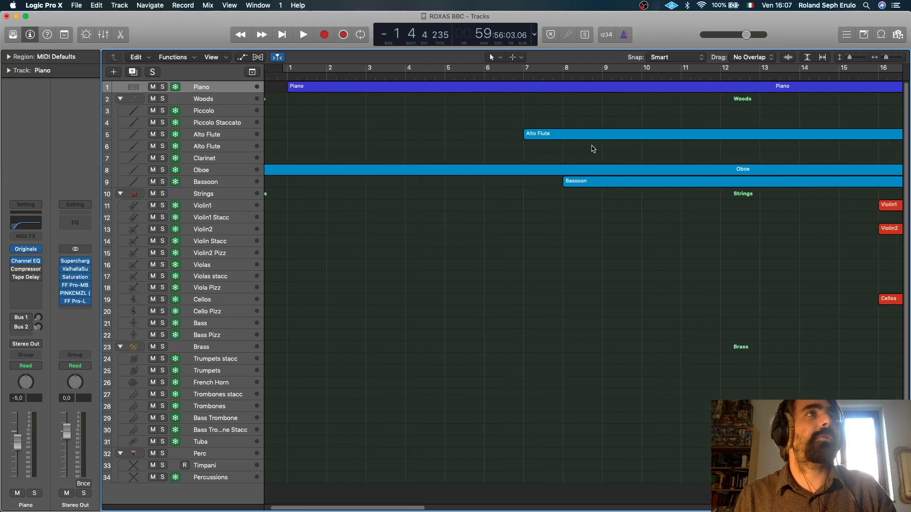
{"action": "left_click", "coordinate": [163, 135]}
{"action": "scroll", "coordinate": [503, 158], "scroll_direction": "right", "scroll_amount": 5}
{"action": "key", "text": "super+Down"}
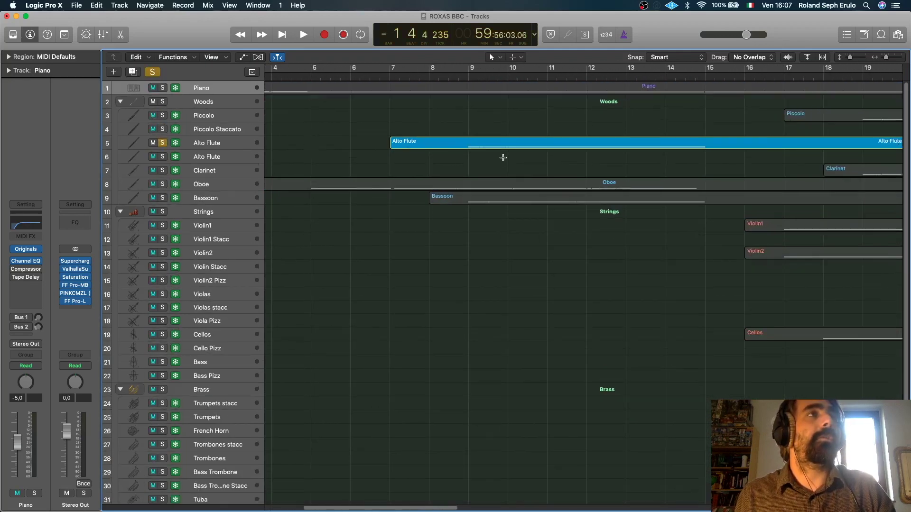
{"action": "key", "text": "super+Down"}
{"action": "key", "text": "super+Down"}
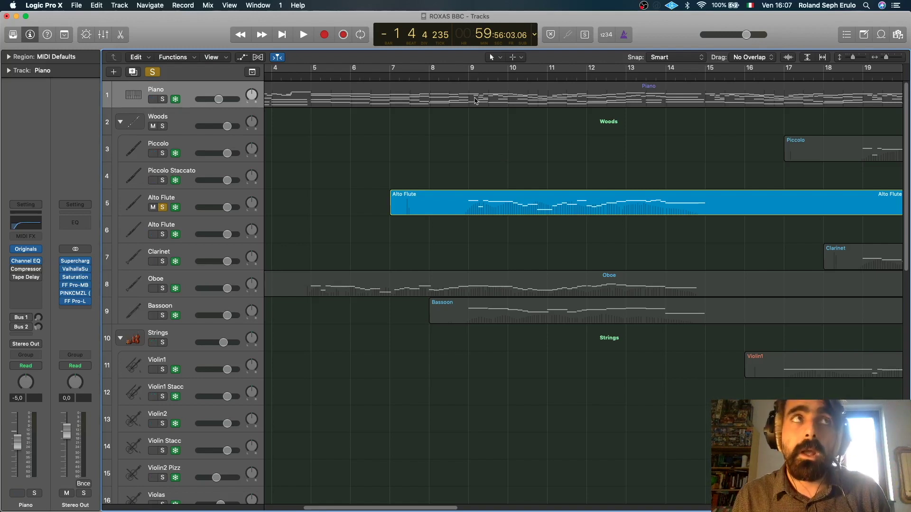
- Play the soloed Alto Flute part from bar 8 beat 4 and stop playback
{"action": "left_click", "coordinate": [459, 75]}
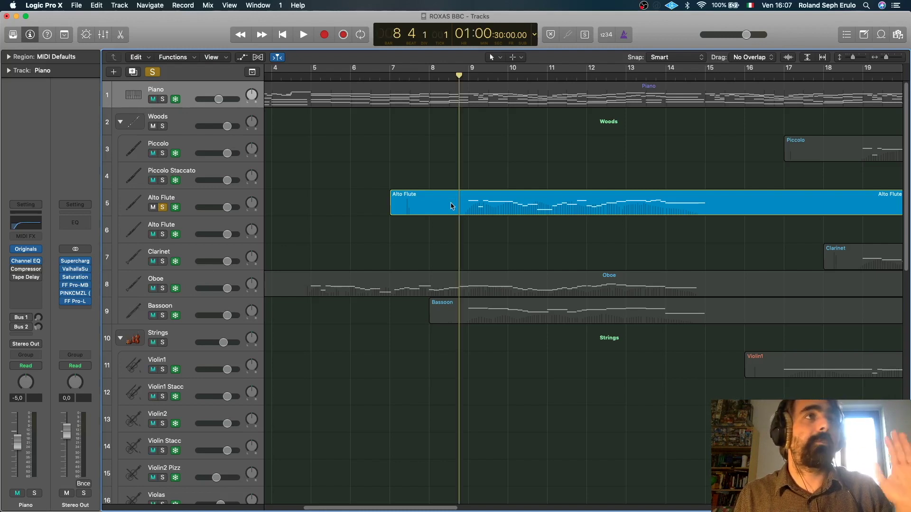
{"action": "key", "text": "space"}
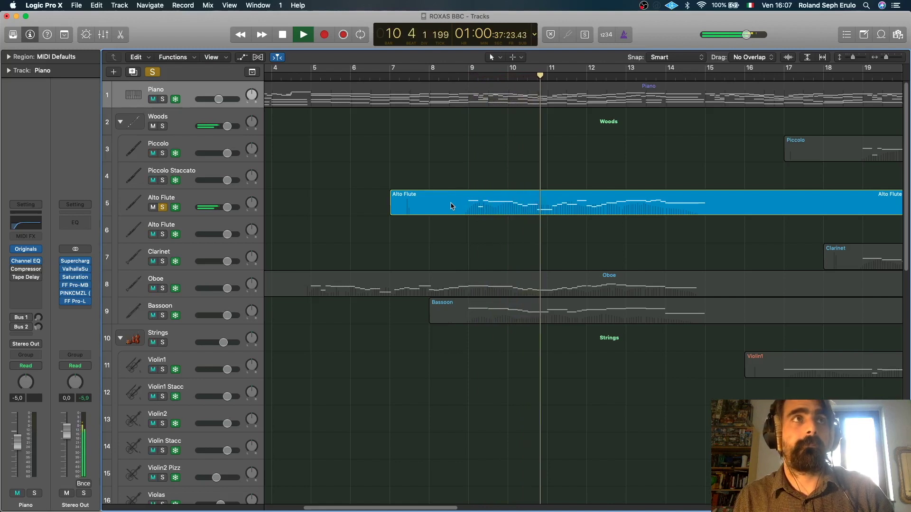
{"action": "key", "text": "space"}
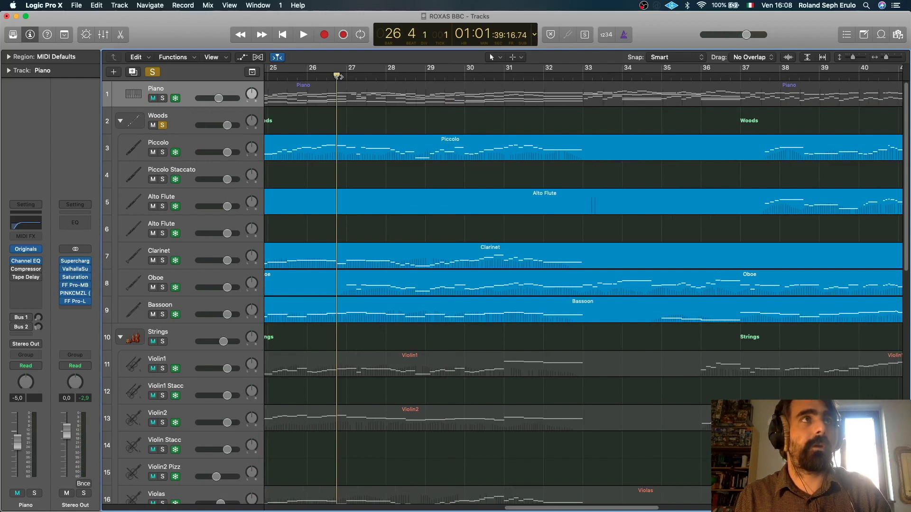
- Play the soloed Woods section from bar 26 beat 4 and stop around bar 33
{"action": "key", "text": "space"}
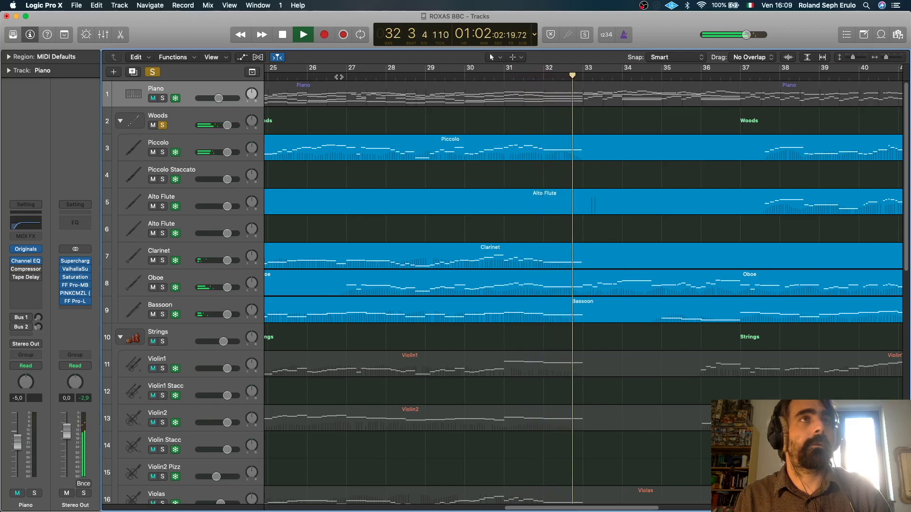
{"action": "key", "text": "space"}
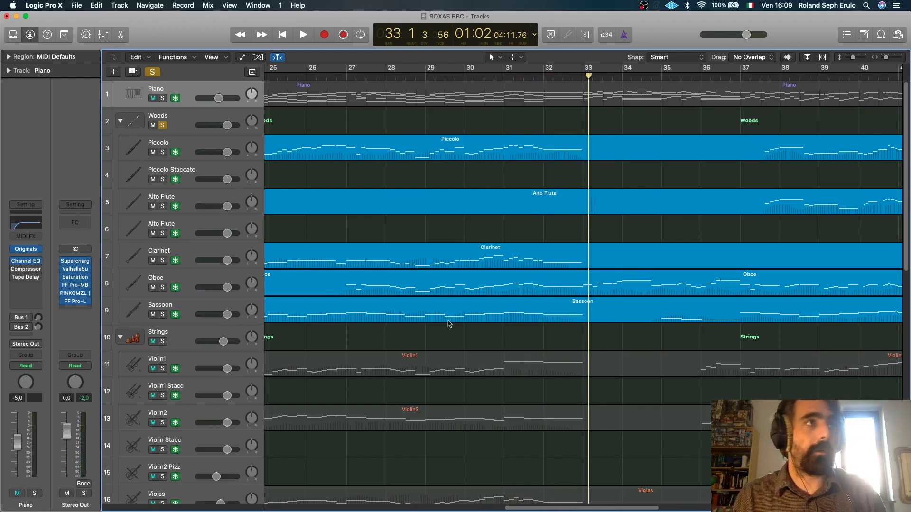
- Place the playhead at bar 52 and start playback of the soloed Woods section from there
{"action": "scroll", "coordinate": [641, 242], "scroll_direction": "right", "scroll_amount": 10}
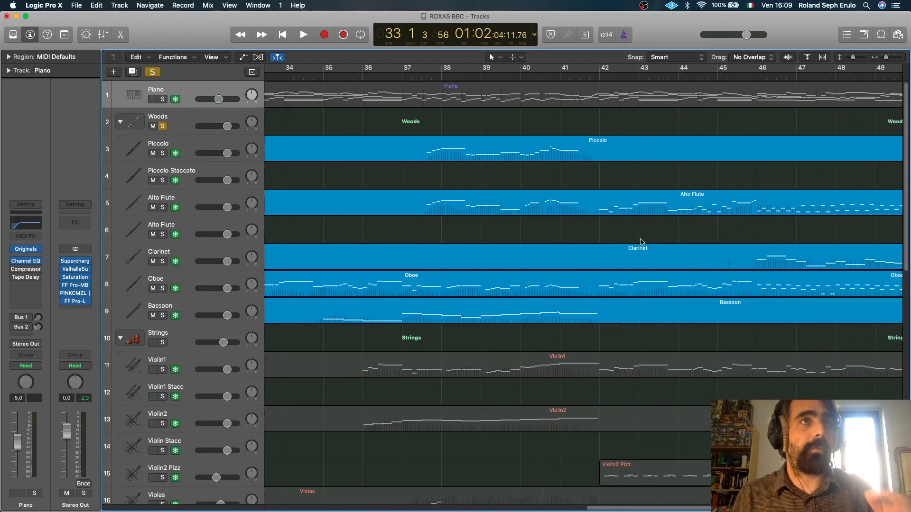
{"action": "scroll", "coordinate": [640, 242], "scroll_direction": "right", "scroll_amount": 2}
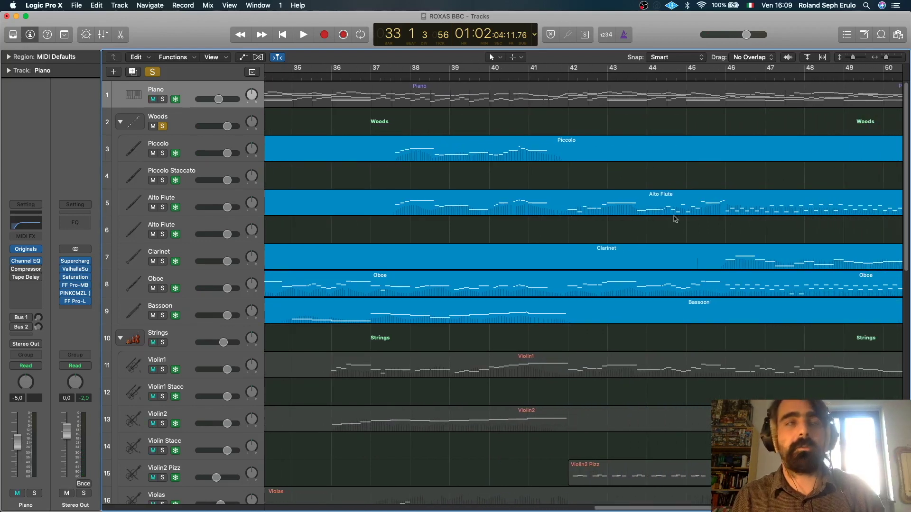
{"action": "scroll", "coordinate": [675, 218], "scroll_direction": "right", "scroll_amount": 10}
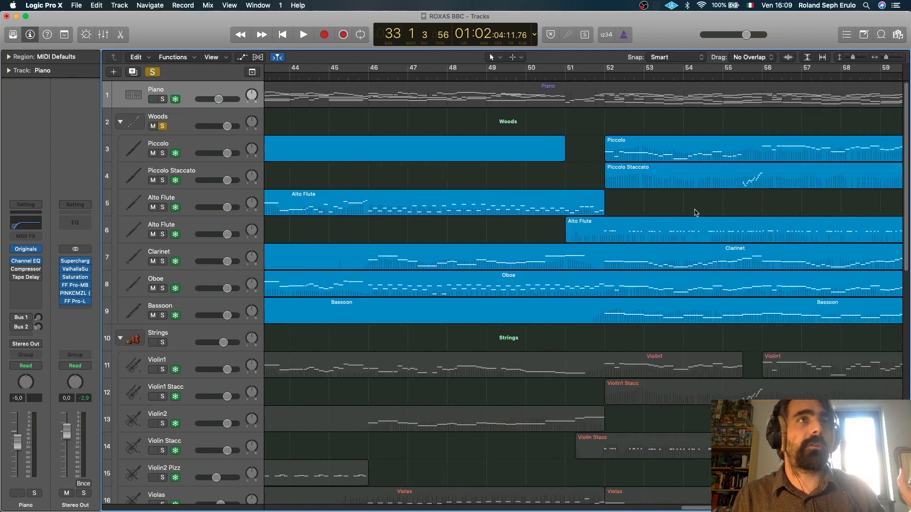
{"action": "scroll", "coordinate": [695, 212], "scroll_direction": "right", "scroll_amount": 5}
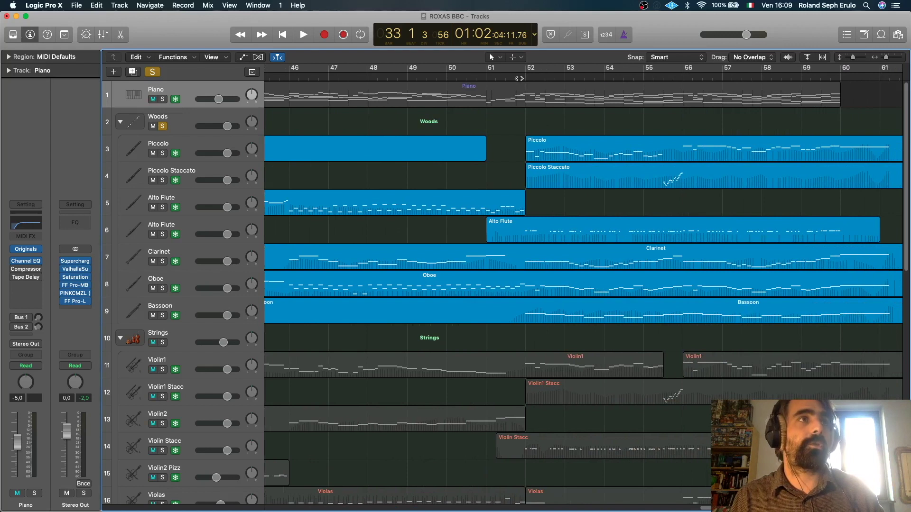
{"action": "left_click", "coordinate": [519, 79]}
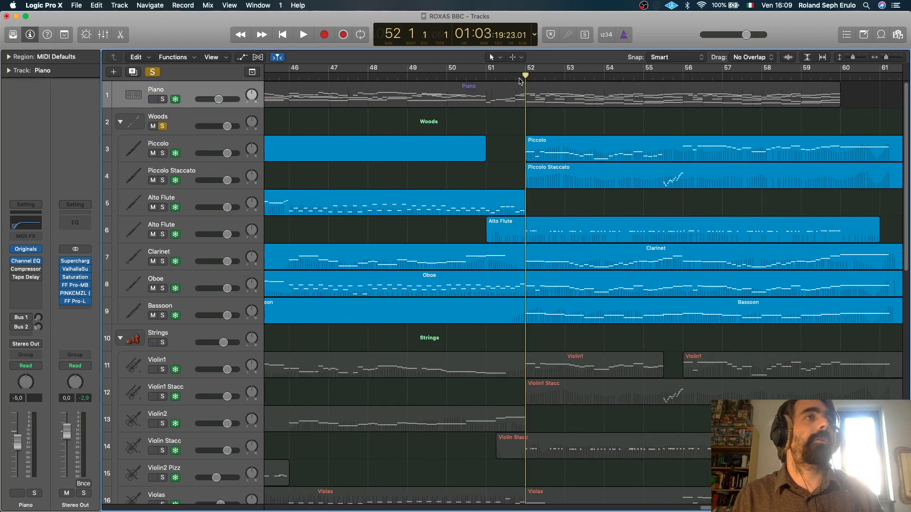
{"action": "key", "text": "space"}
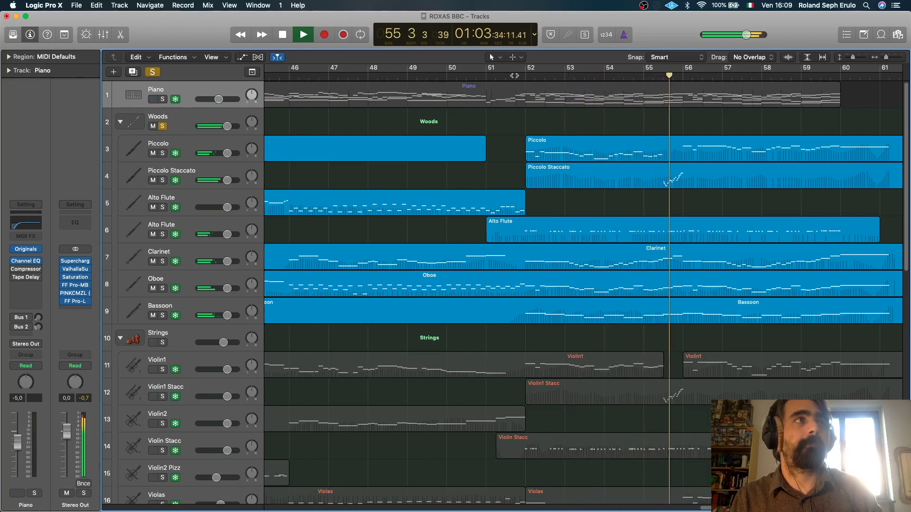
- Audition the Piccolo Staccato run from bar 55 beat 2, soloing that track and taking the Woods group out of solo
{"action": "key", "text": "space"}
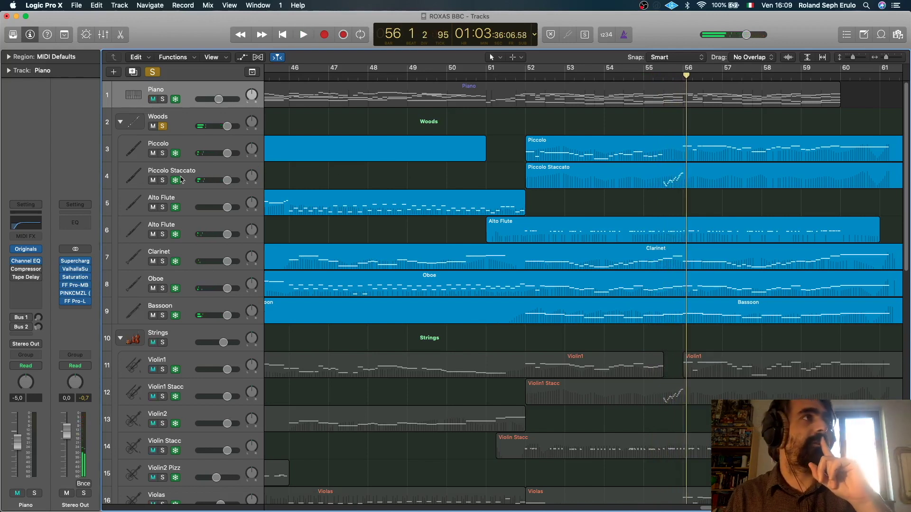
{"action": "left_click", "coordinate": [162, 180]}
{"action": "left_click", "coordinate": [664, 77]}
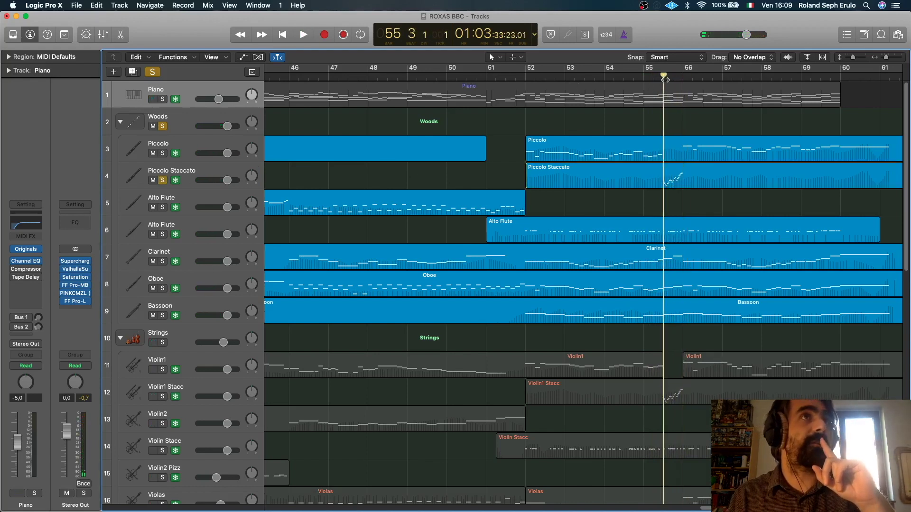
{"action": "left_click", "coordinate": [655, 76]}
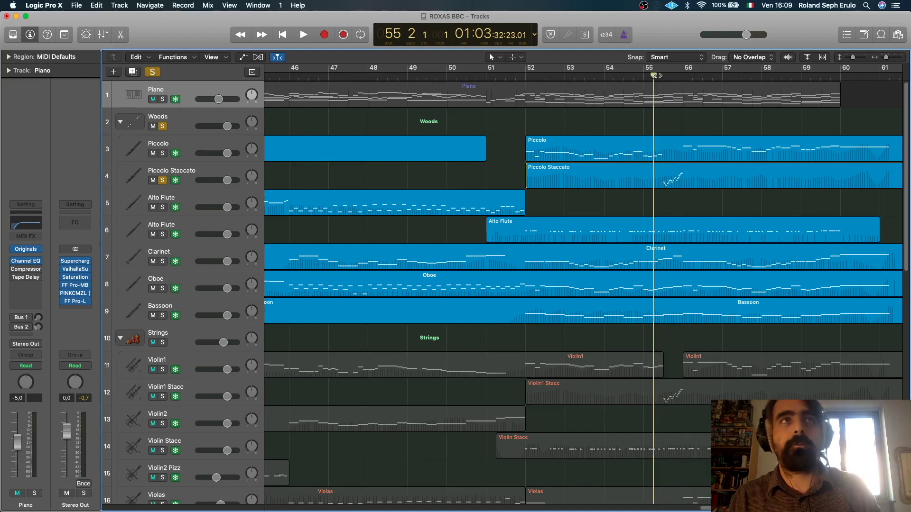
{"action": "key", "text": "space"}
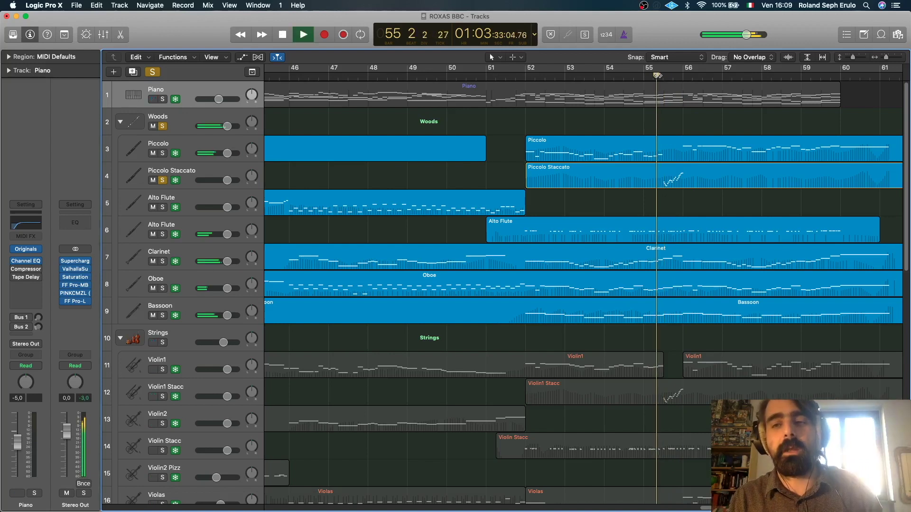
{"action": "left_click", "coordinate": [162, 126]}
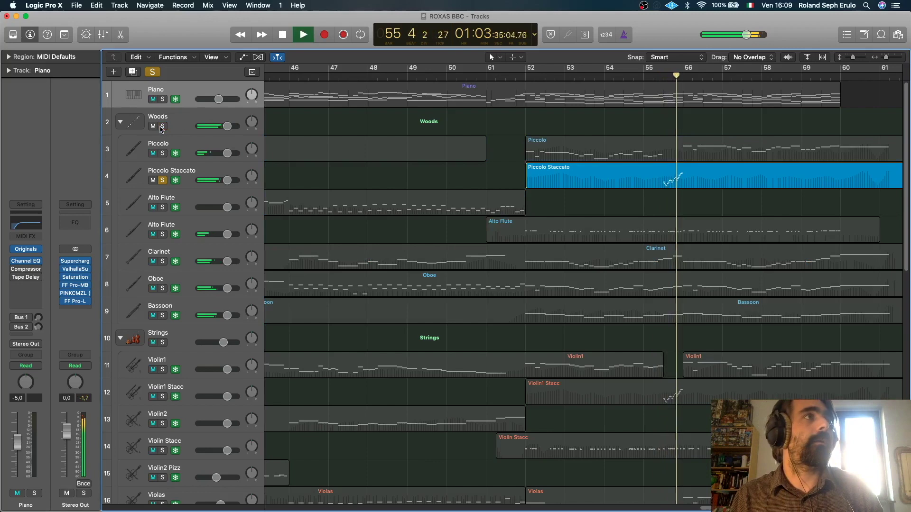
{"action": "key", "text": "space"}
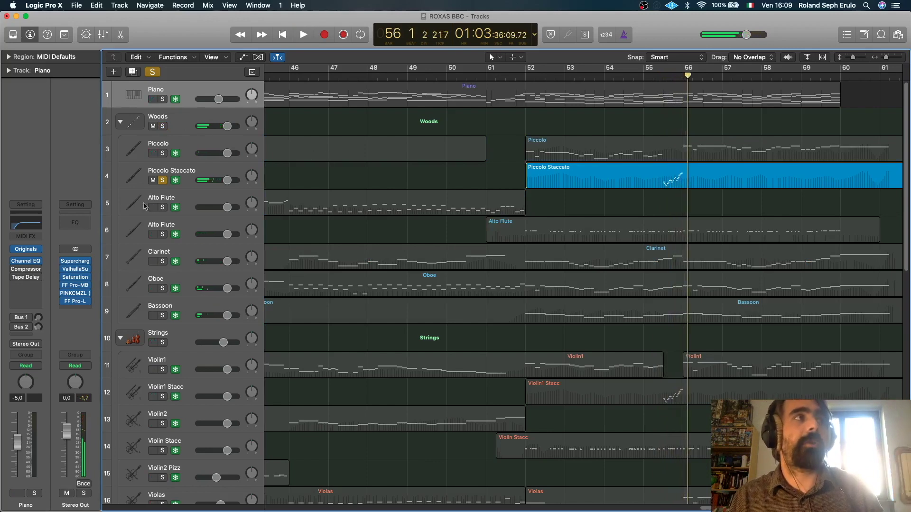
- Unsolo Piccolo Staccato, play the full orchestra from bar 54 beat 4 and stop around bar 56
{"action": "left_click", "coordinate": [163, 181]}
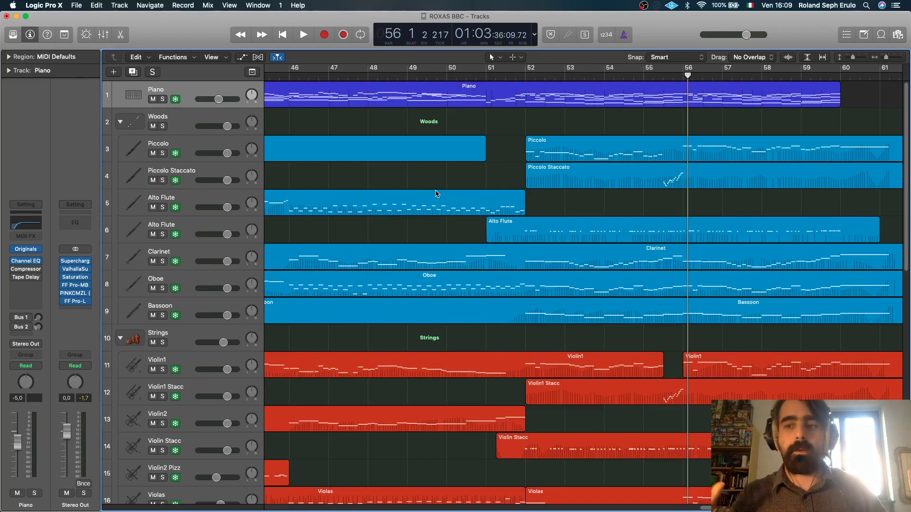
{"action": "left_click", "coordinate": [526, 75]}
{"action": "left_click", "coordinate": [631, 76]}
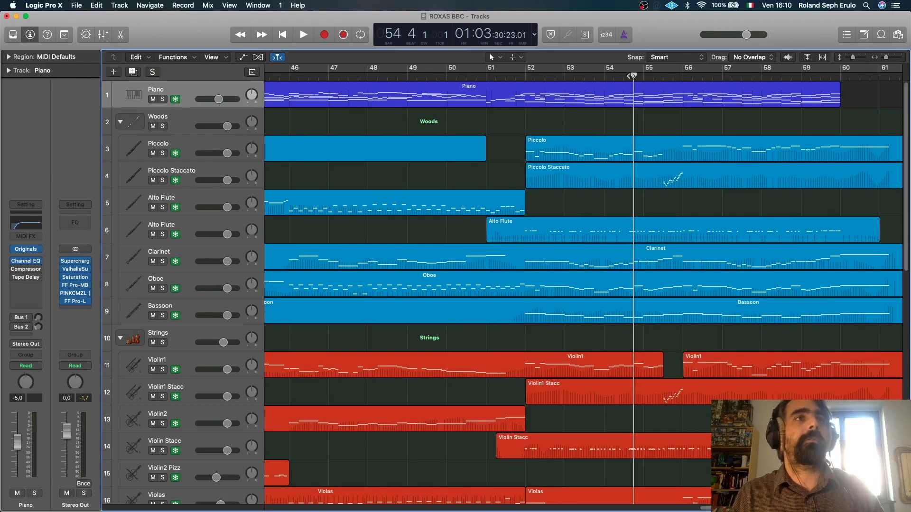
{"action": "key", "text": "space"}
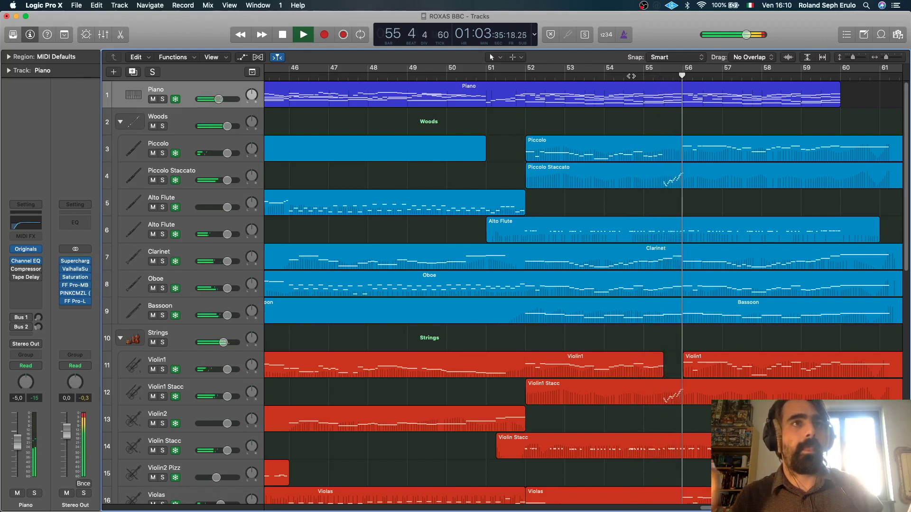
{"action": "key", "text": "space"}
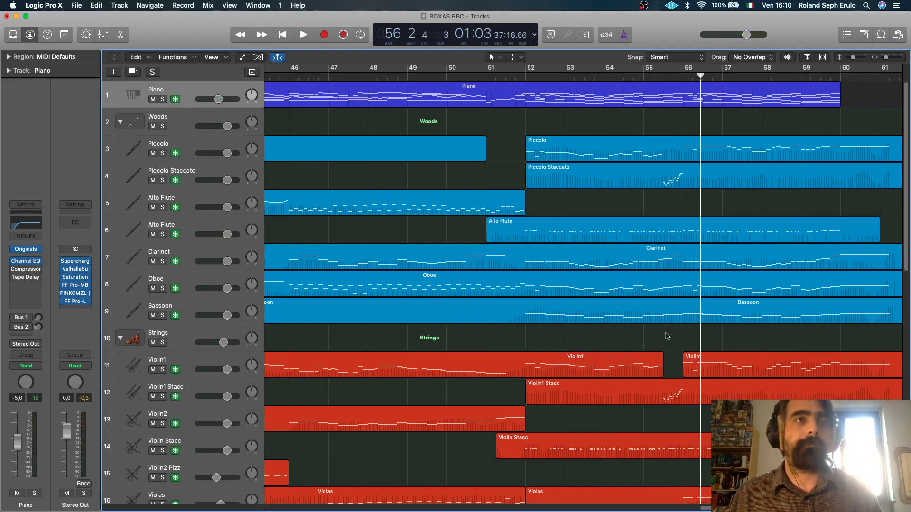
- Solo only the Violin1 and Violin2 tracks in the Strings section, leaving Violin1 Stacc out of the solo
{"action": "scroll", "coordinate": [538, 316], "scroll_direction": "down", "scroll_amount": 3}
{"action": "scroll", "coordinate": [538, 315], "scroll_direction": "left", "scroll_amount": 15}
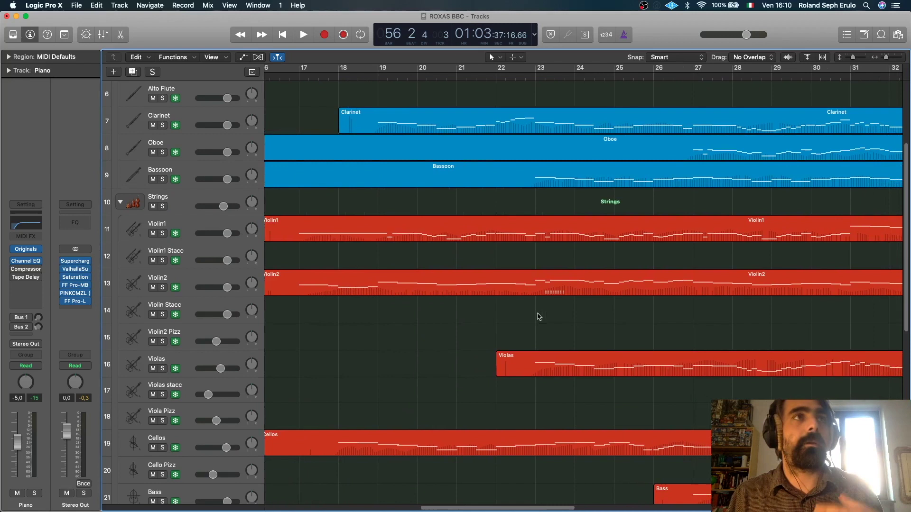
{"action": "scroll", "coordinate": [539, 317], "scroll_direction": "right", "scroll_amount": 1}
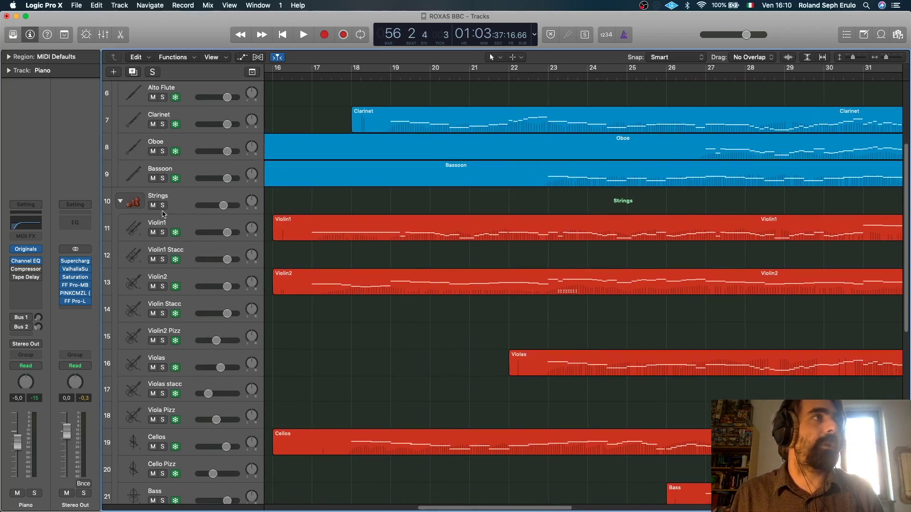
{"action": "left_click_drag", "start_coordinate": [163, 236], "coordinate": [161, 287]}
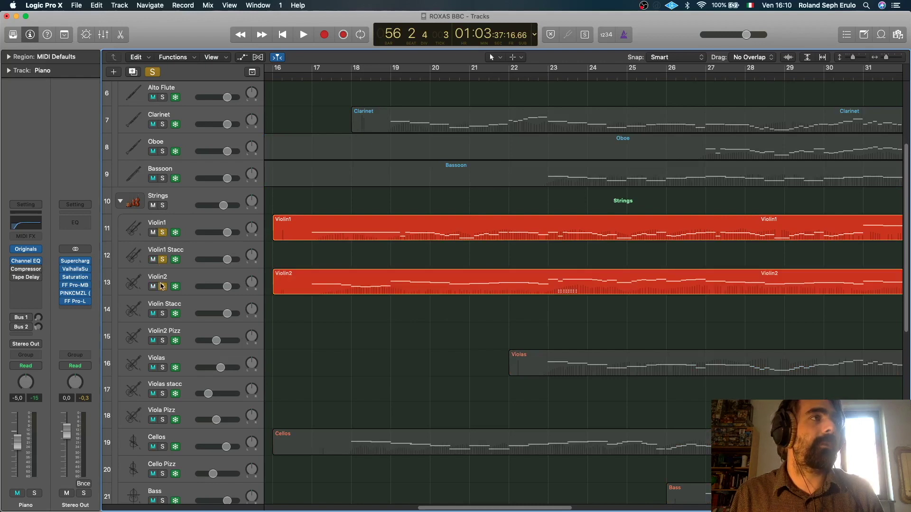
{"action": "scroll", "coordinate": [489, 302], "scroll_direction": "right", "scroll_amount": 1}
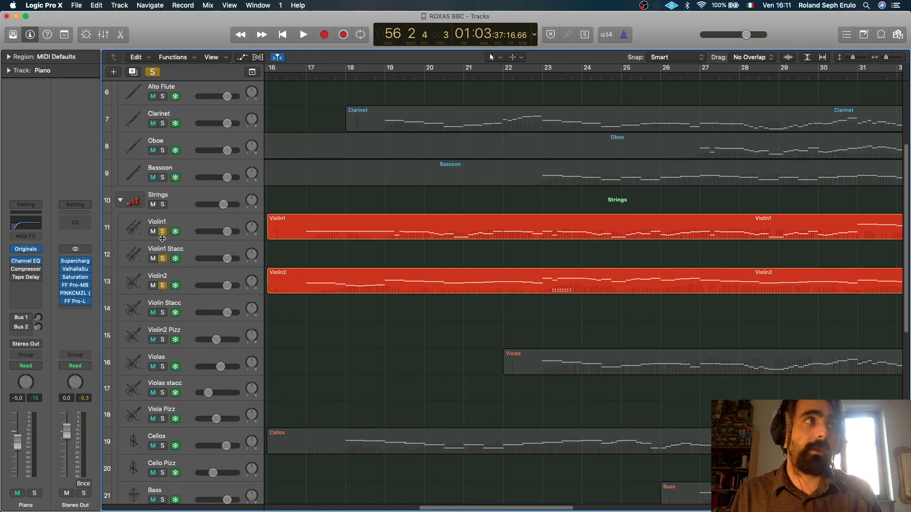
{"action": "left_click_drag", "start_coordinate": [162, 233], "coordinate": [163, 280]}
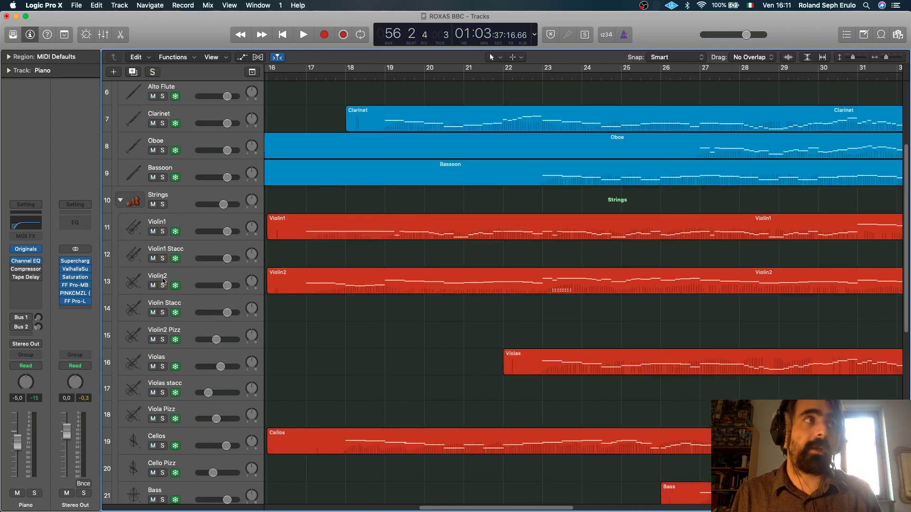
{"action": "left_click", "coordinate": [162, 233]}
{"action": "left_click", "coordinate": [163, 286]}
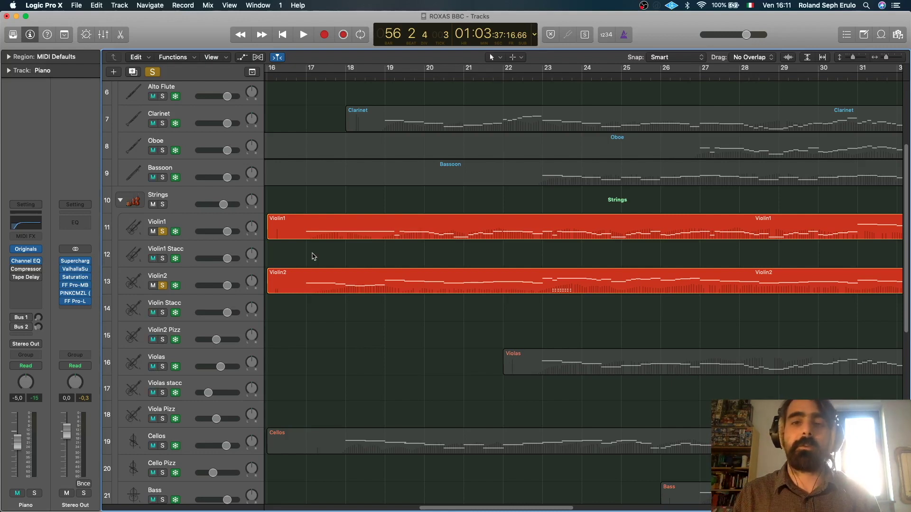
- Play the soloed violins from bar 16 beat 4 and add the Violas and Cellos to the solo during playback
{"action": "left_click", "coordinate": [301, 77]}
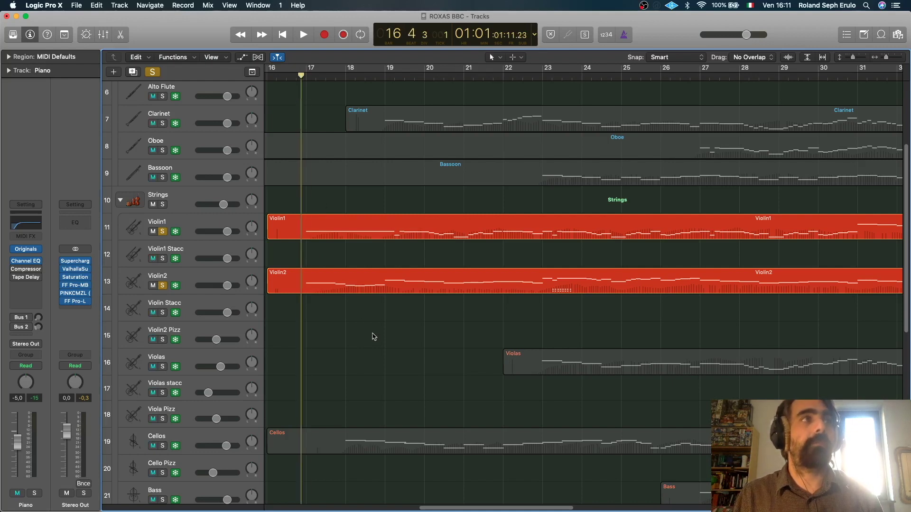
{"action": "key", "text": "space"}
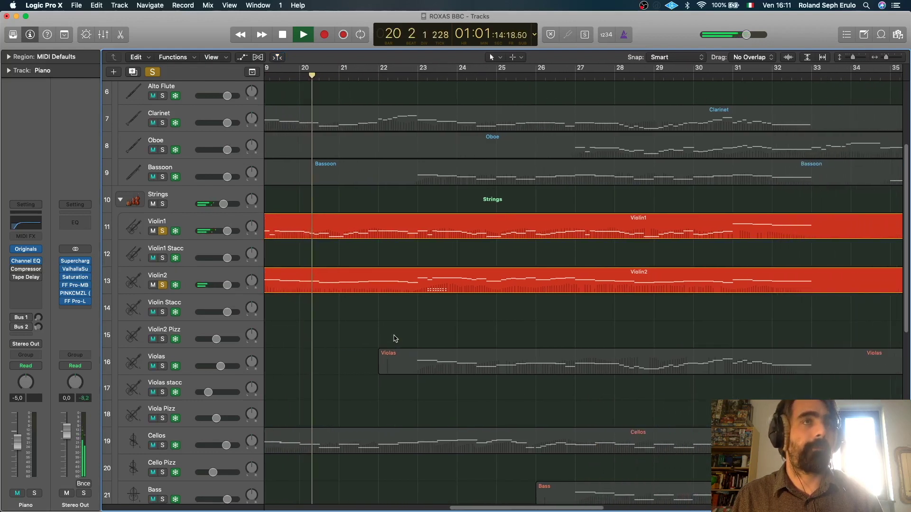
{"action": "left_click", "coordinate": [162, 367]}
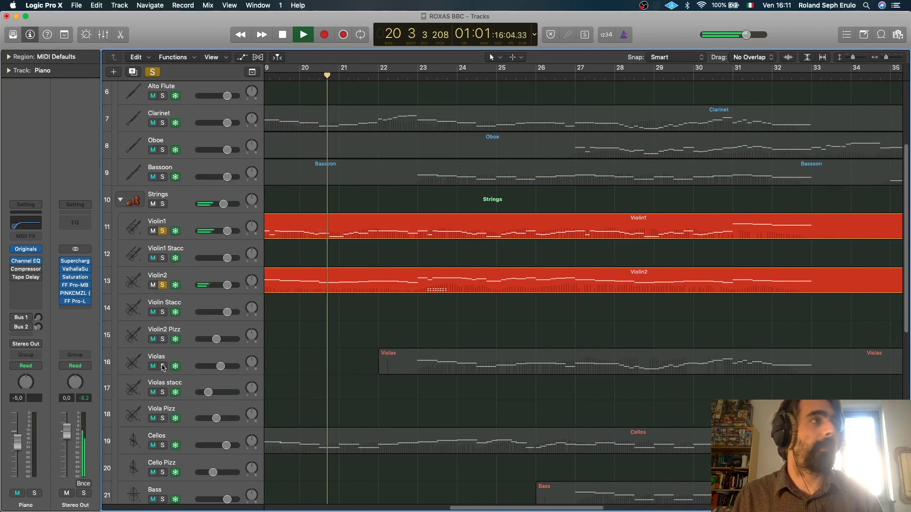
{"action": "left_click", "coordinate": [163, 446]}
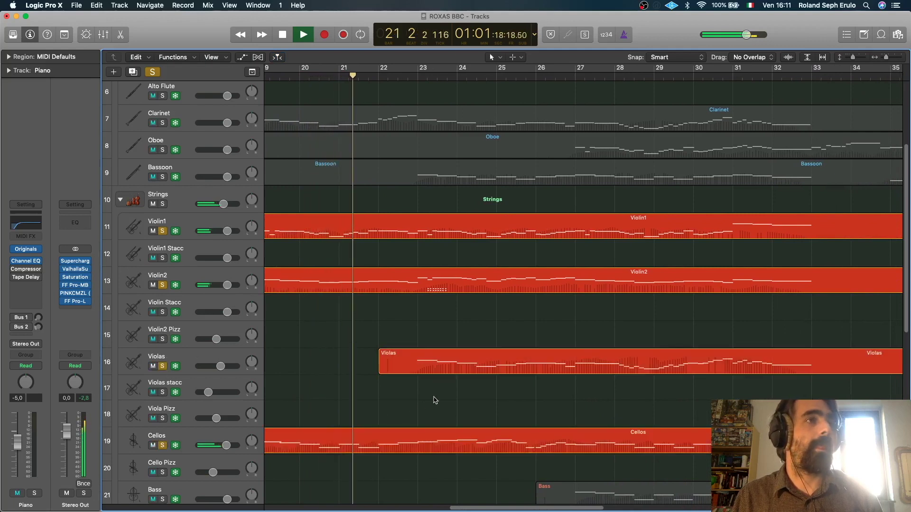
- Solo the whole Strings group and clear the individual solos on Violin1, Violin2, Violas and Cellos
{"action": "left_click", "coordinate": [162, 204]}
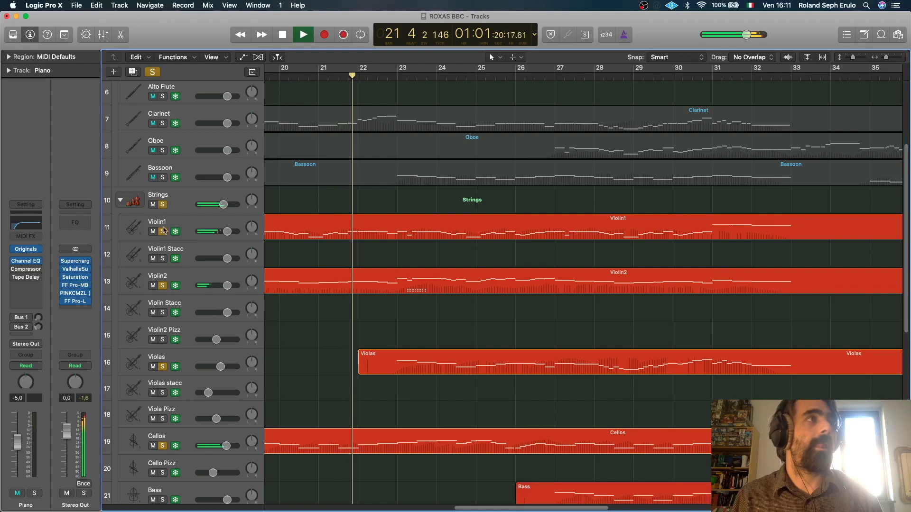
{"action": "left_click", "coordinate": [164, 279]}
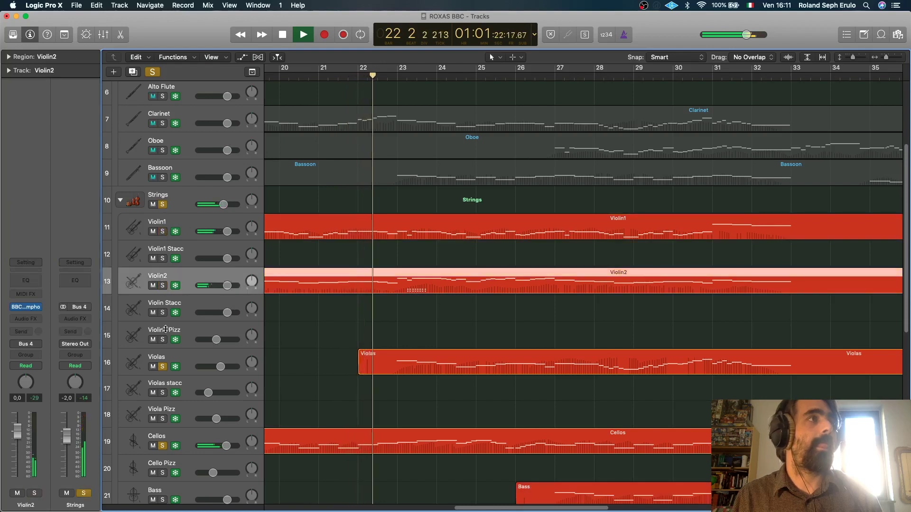
{"action": "left_click", "coordinate": [162, 367]}
{"action": "left_click", "coordinate": [162, 446]}
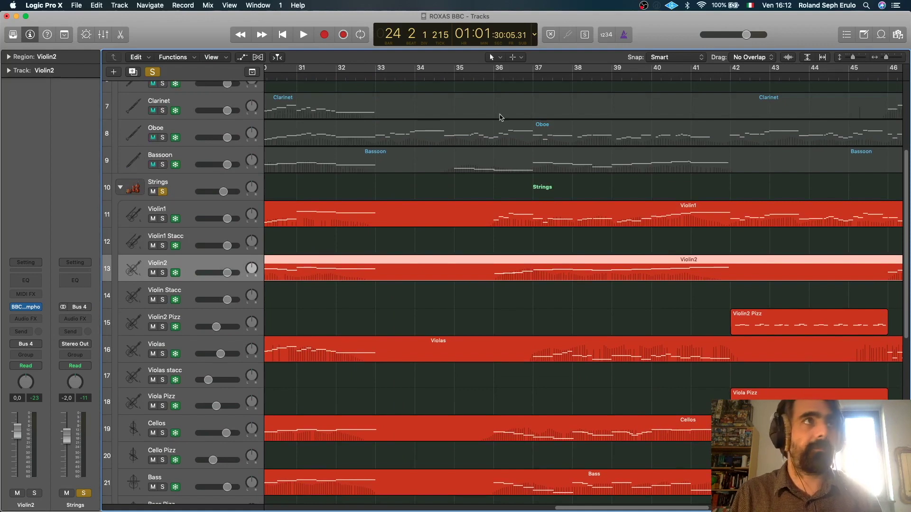
- Play the soloed Strings group from bar 35 beat 4 and stop near the end of bar 38
{"action": "left_click", "coordinate": [484, 77]}
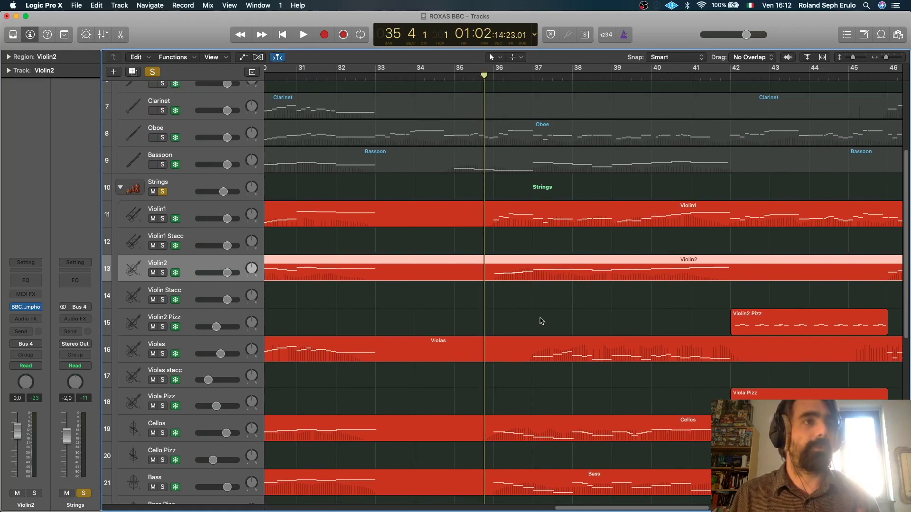
{"action": "key", "text": "space"}
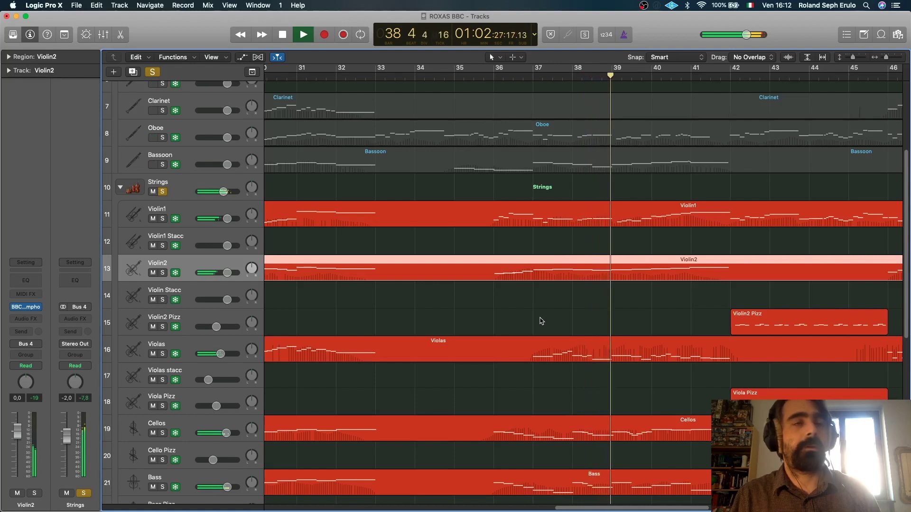
{"action": "key", "text": "space"}
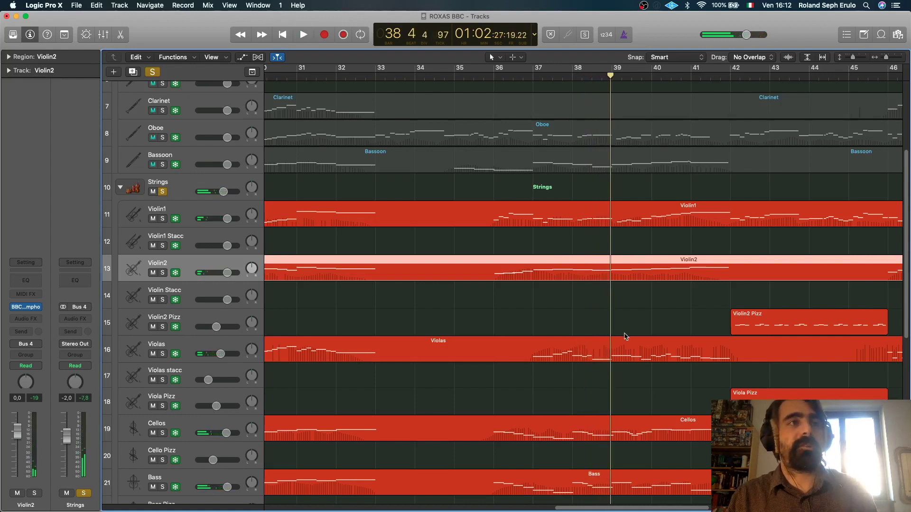
- Play the pizzicato passage of the soloed Strings group from bar 42 and stop around bar 44
{"action": "scroll", "coordinate": [624, 336], "scroll_direction": "down", "scroll_amount": 4}
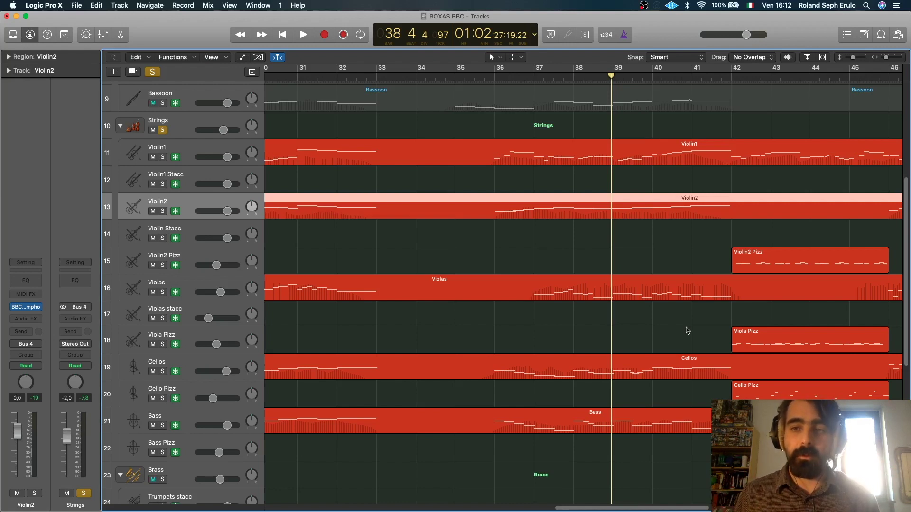
{"action": "left_click", "coordinate": [731, 80]}
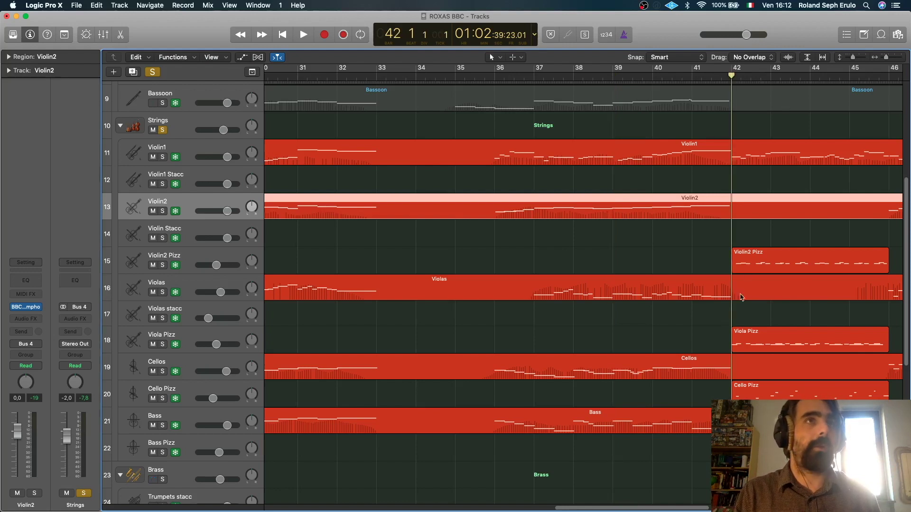
{"action": "scroll", "coordinate": [693, 260], "scroll_direction": "right", "scroll_amount": 3}
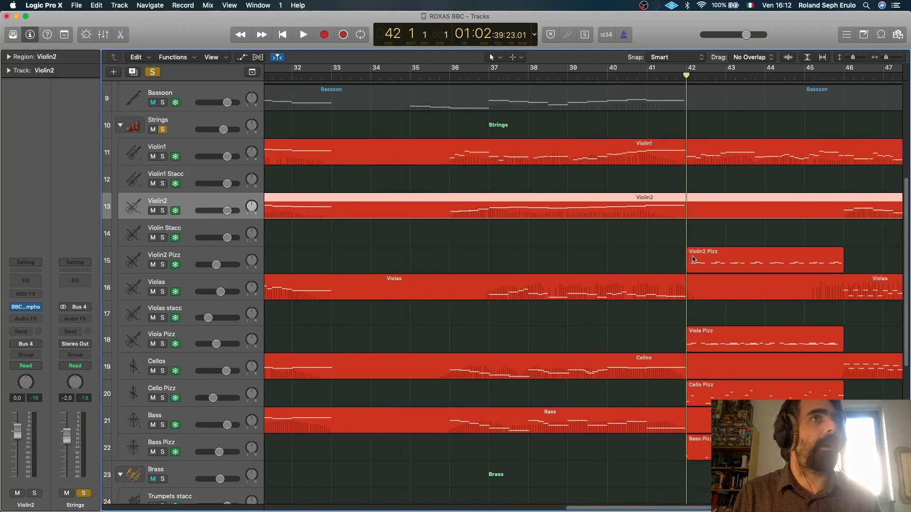
{"action": "key", "text": "space"}
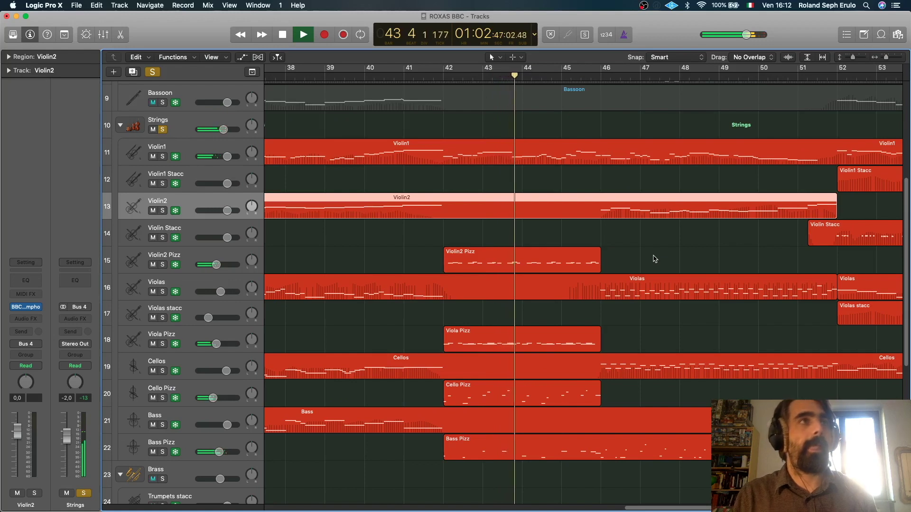
{"action": "key", "text": "space"}
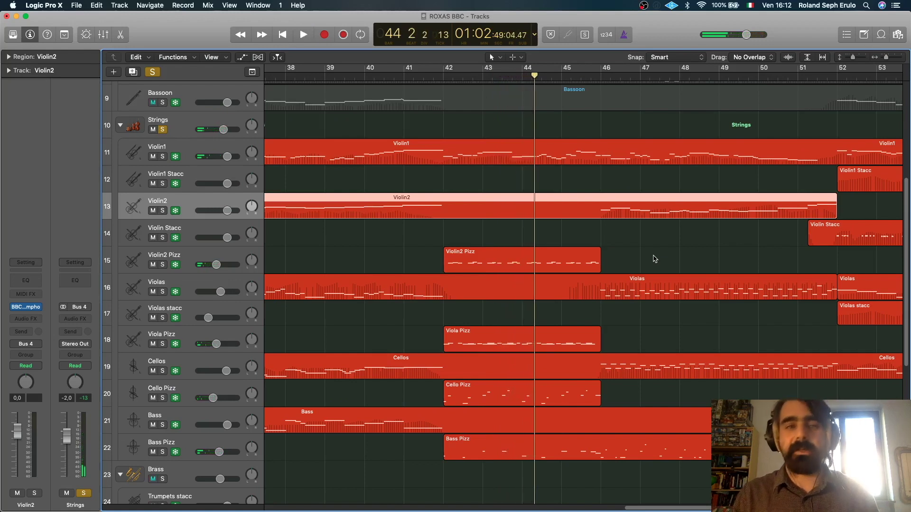
- Examine how the long and staccato string regions are arranged against the woodwinds from bar 52 onwards
{"action": "scroll", "coordinate": [654, 259], "scroll_direction": "right", "scroll_amount": 5}
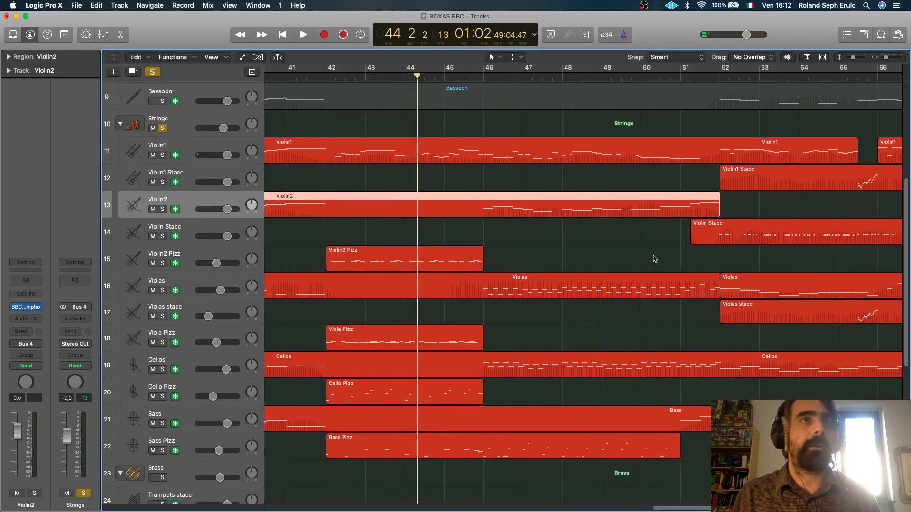
{"action": "scroll", "coordinate": [655, 258], "scroll_direction": "right", "scroll_amount": 6}
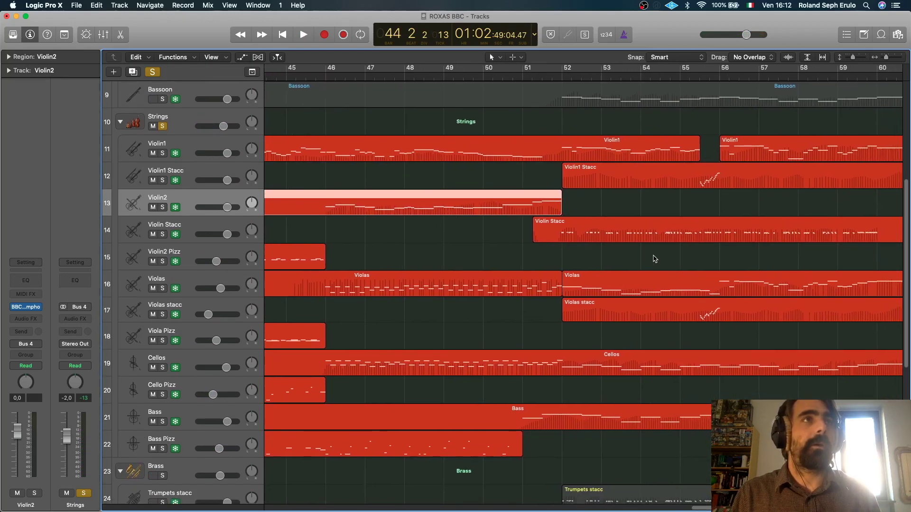
{"action": "scroll", "coordinate": [655, 258], "scroll_direction": "right", "scroll_amount": 6}
{"action": "scroll", "coordinate": [655, 258], "scroll_direction": "up", "scroll_amount": 2}
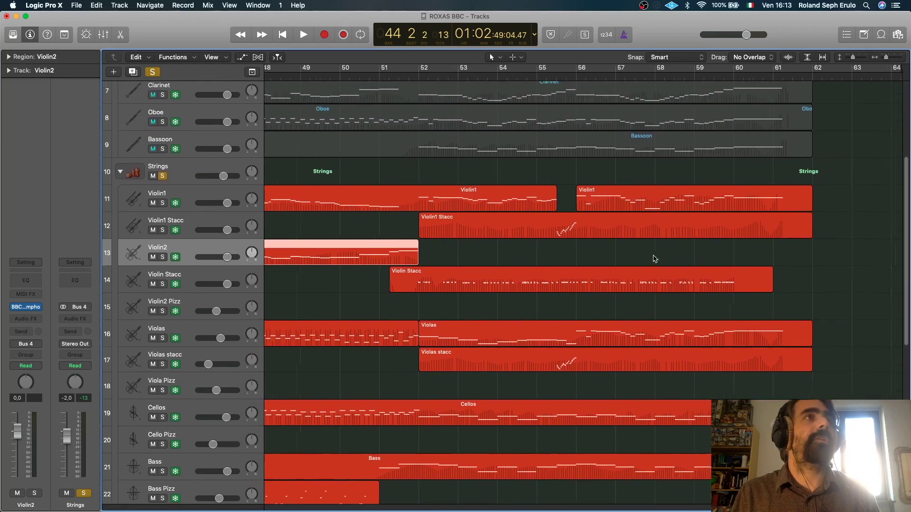
{"action": "scroll", "coordinate": [655, 259], "scroll_direction": "up", "scroll_amount": 4}
{"action": "scroll", "coordinate": [655, 258], "scroll_direction": "right", "scroll_amount": 1}
{"action": "scroll", "coordinate": [655, 259], "scroll_direction": "down", "scroll_amount": 2}
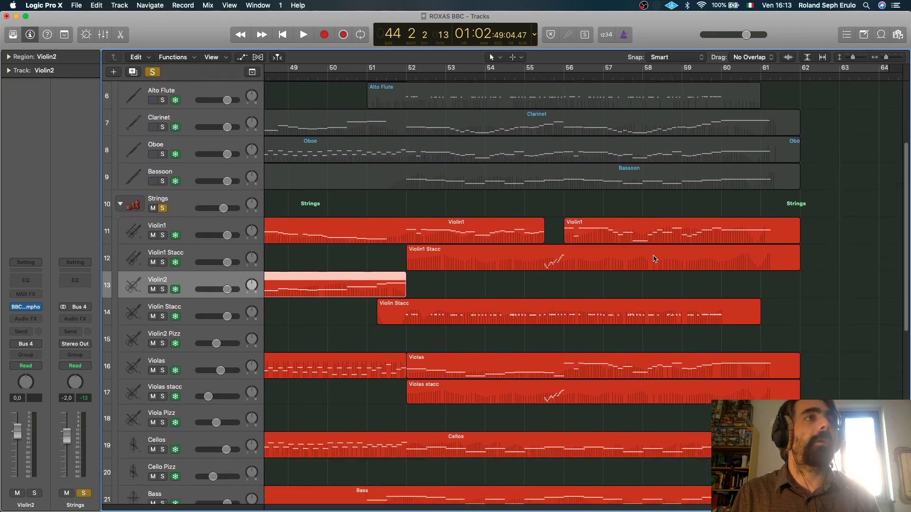
- Compare the Violas, Cellos and Bass regions with the violin and woodwind regions across bars 52 to 62
{"action": "scroll", "coordinate": [655, 259], "scroll_direction": "up", "scroll_amount": 2}
{"action": "scroll", "coordinate": [655, 259], "scroll_direction": "down", "scroll_amount": 1}
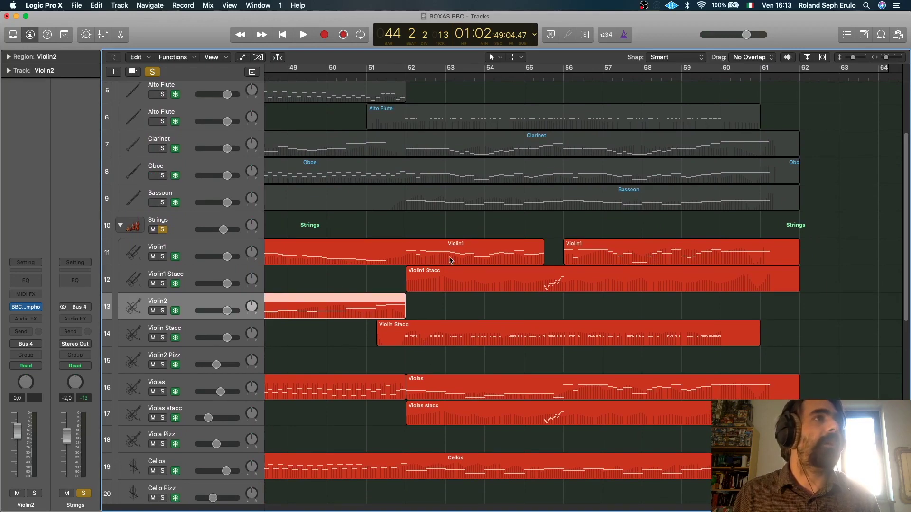
{"action": "scroll", "coordinate": [446, 260], "scroll_direction": "up", "scroll_amount": 3}
{"action": "scroll", "coordinate": [433, 261], "scroll_direction": "down", "scroll_amount": 5}
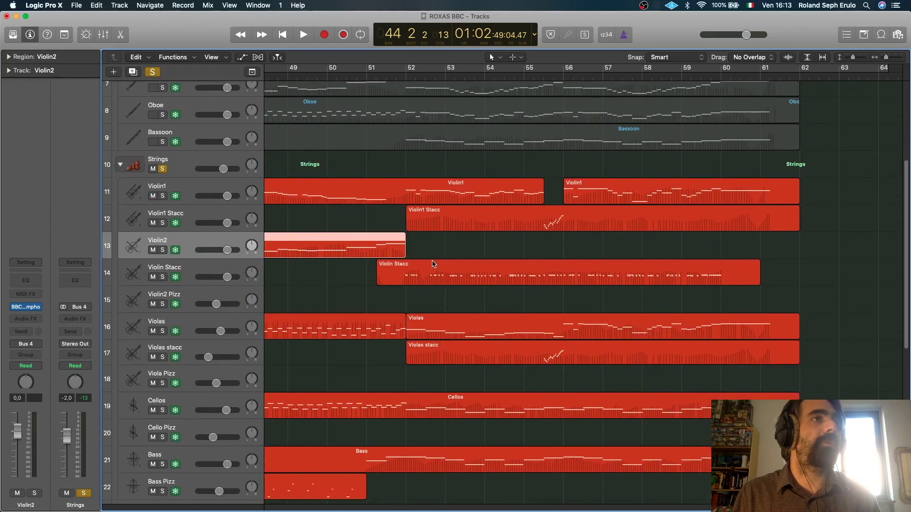
{"action": "scroll", "coordinate": [432, 264], "scroll_direction": "down", "scroll_amount": 1}
{"action": "scroll", "coordinate": [441, 327], "scroll_direction": "up", "scroll_amount": 2}
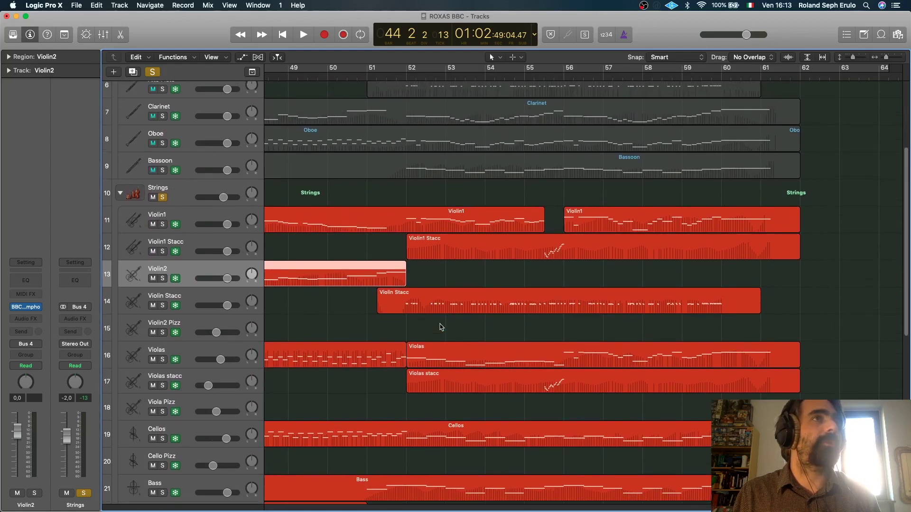
{"action": "scroll", "coordinate": [441, 327], "scroll_direction": "up", "scroll_amount": 1}
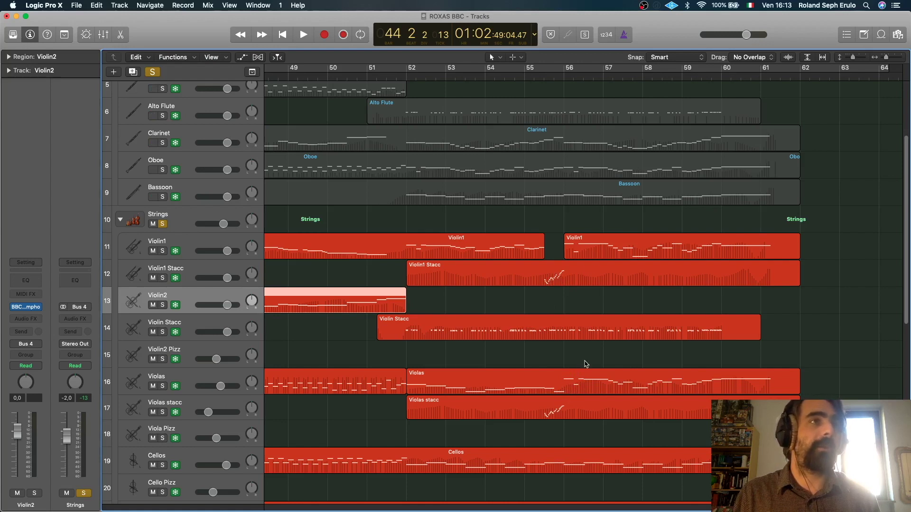
{"action": "scroll", "coordinate": [586, 364], "scroll_direction": "down", "scroll_amount": 2}
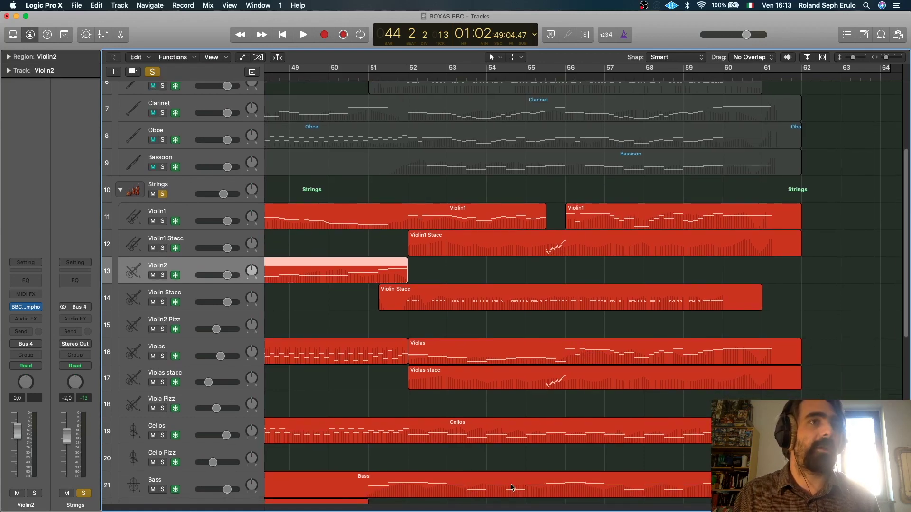
{"action": "scroll", "coordinate": [527, 459], "scroll_direction": "up", "scroll_amount": 1}
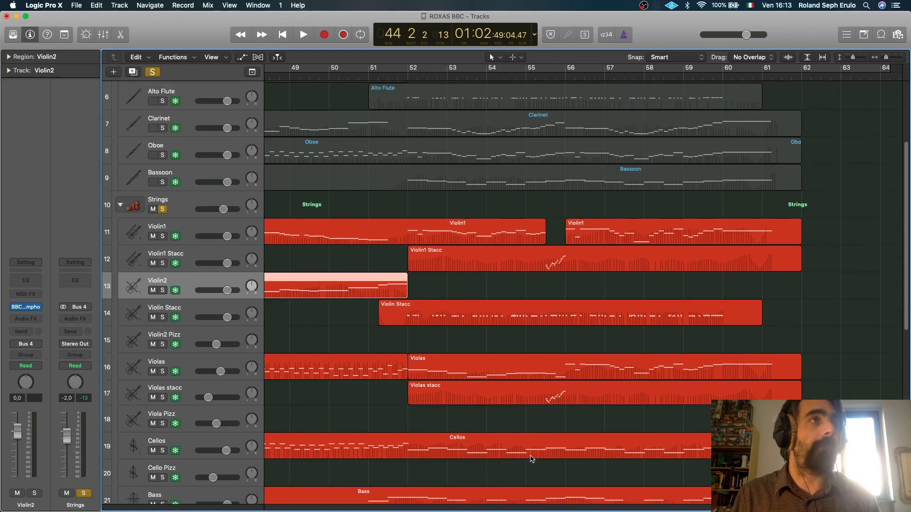
{"action": "scroll", "coordinate": [529, 459], "scroll_direction": "down", "scroll_amount": 2}
{"action": "scroll", "coordinate": [531, 458], "scroll_direction": "down", "scroll_amount": 1}
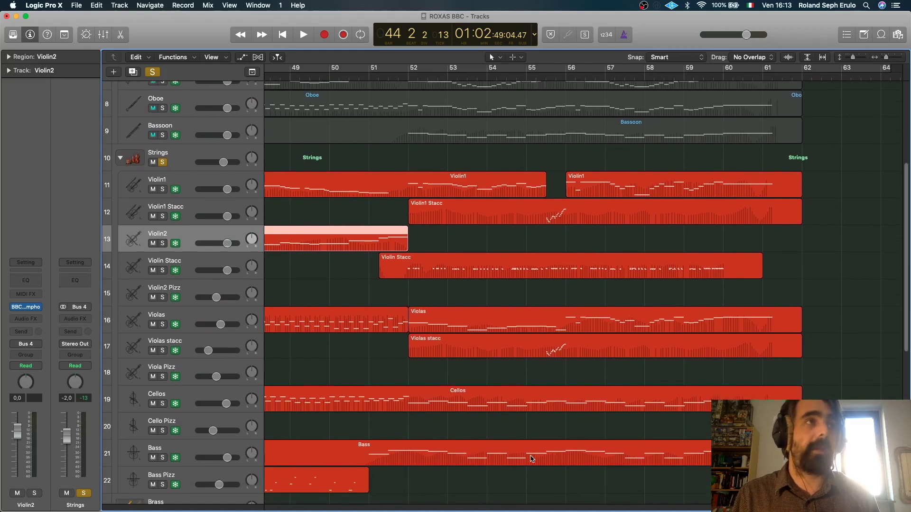
{"action": "scroll", "coordinate": [532, 458], "scroll_direction": "up", "scroll_amount": 2}
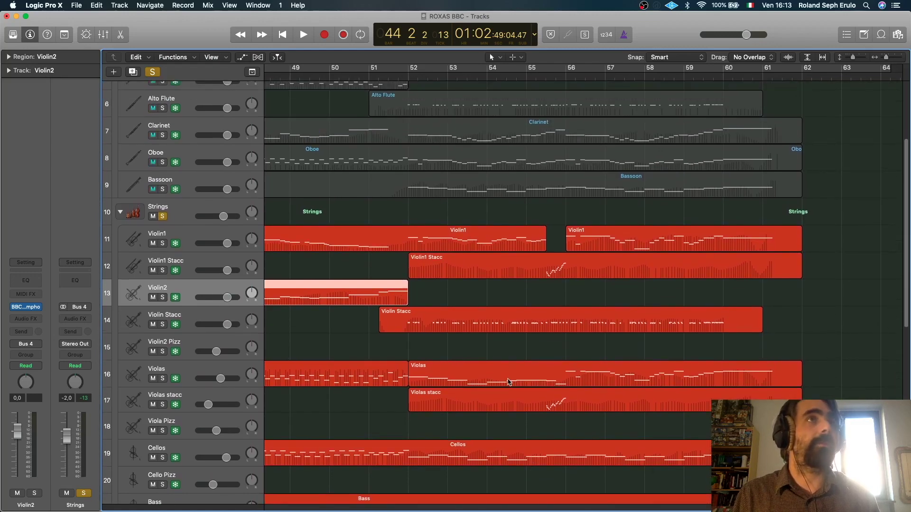
{"action": "scroll", "coordinate": [508, 382], "scroll_direction": "down", "scroll_amount": 5}
{"action": "scroll", "coordinate": [503, 383], "scroll_direction": "left", "scroll_amount": 3}
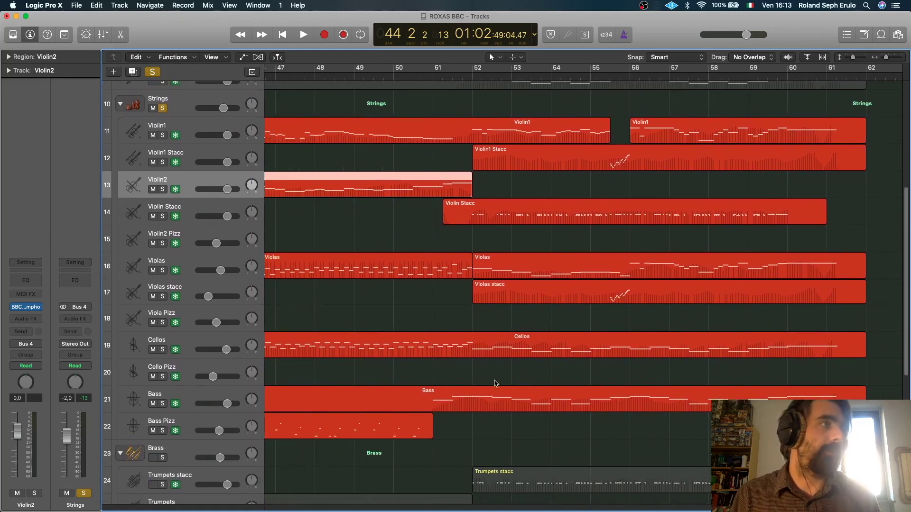
- Clear the solo on the Strings group and solo the whole Brass group
{"action": "left_click", "coordinate": [161, 110]}
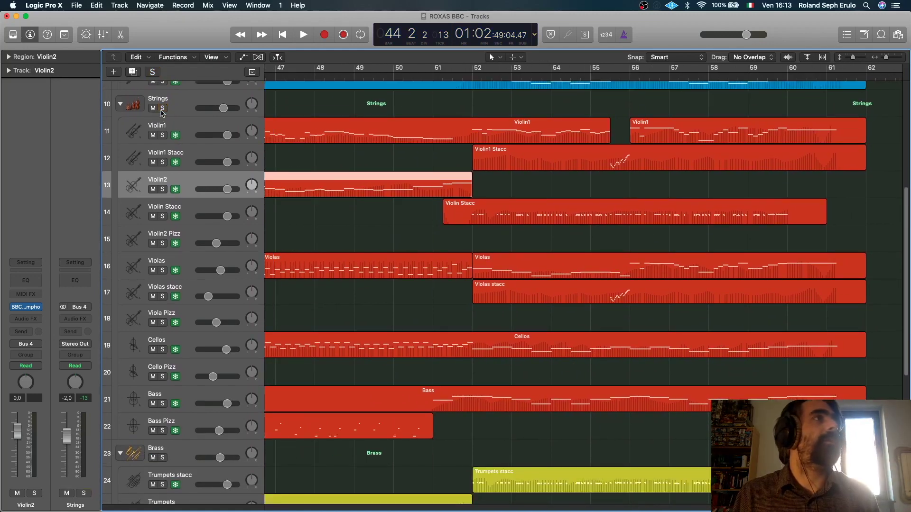
{"action": "scroll", "coordinate": [429, 272], "scroll_direction": "down", "scroll_amount": 5}
{"action": "scroll", "coordinate": [429, 271], "scroll_direction": "left", "scroll_amount": 5}
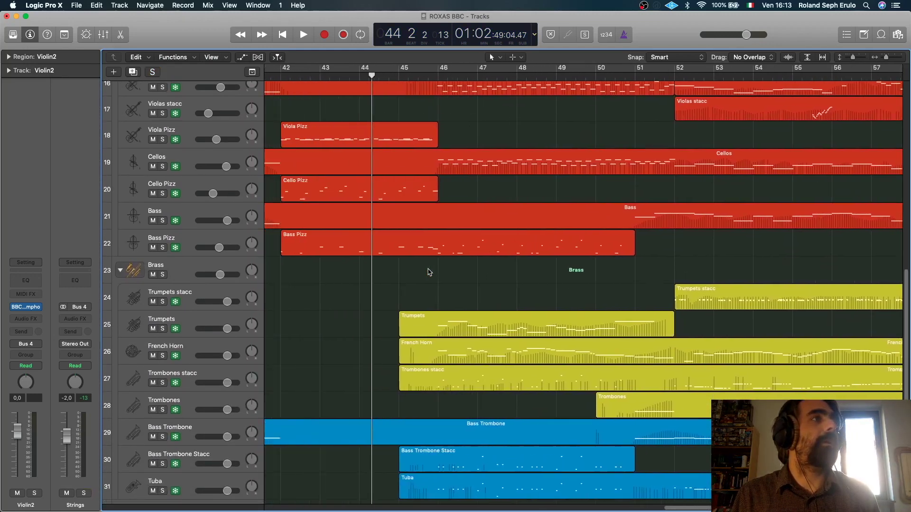
{"action": "scroll", "coordinate": [429, 272], "scroll_direction": "right", "scroll_amount": 10}
{"action": "scroll", "coordinate": [429, 272], "scroll_direction": "down", "scroll_amount": 1}
{"action": "scroll", "coordinate": [429, 272], "scroll_direction": "left", "scroll_amount": 7}
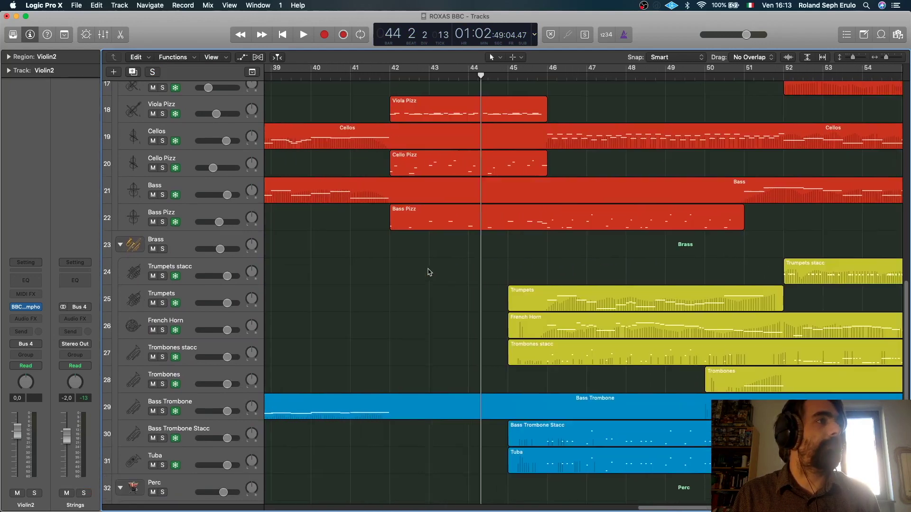
{"action": "scroll", "coordinate": [428, 272], "scroll_direction": "right", "scroll_amount": 5}
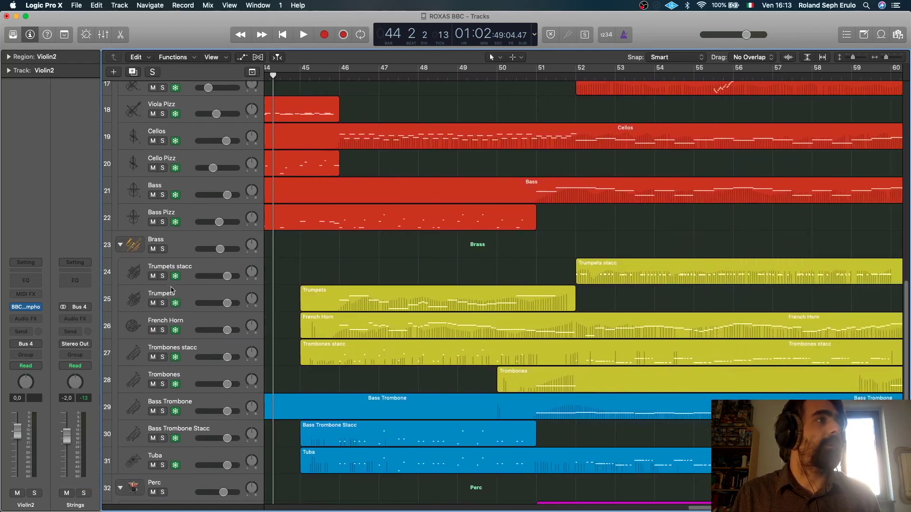
{"action": "left_click", "coordinate": [163, 250]}
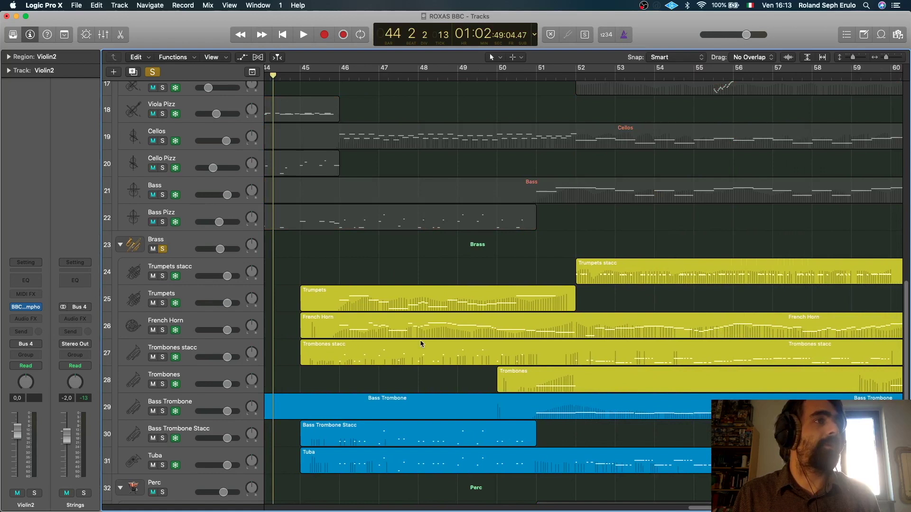
- Place the playhead at bar 36 beat 4 and examine the Bass Trombone entry ahead of the other brass regions
{"action": "scroll", "coordinate": [421, 344], "scroll_direction": "left", "scroll_amount": 15}
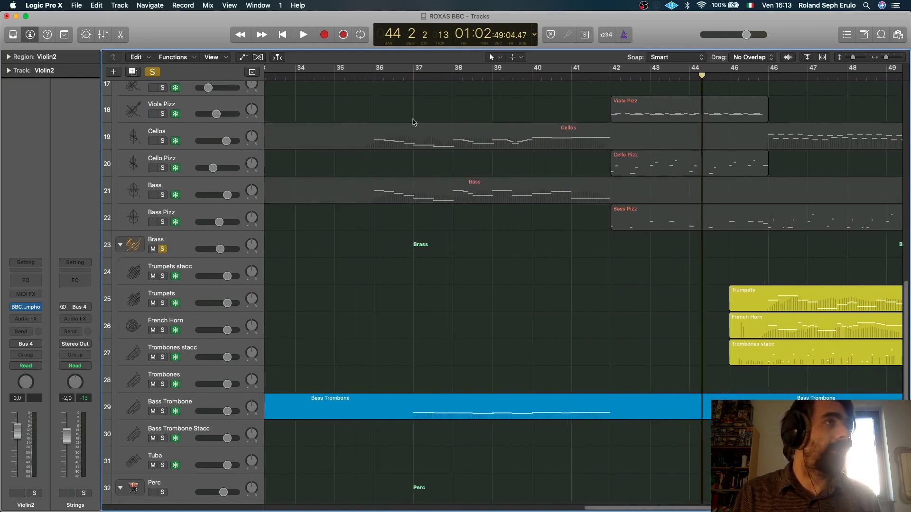
{"action": "left_click", "coordinate": [388, 78]}
{"action": "left_click", "coordinate": [404, 79]}
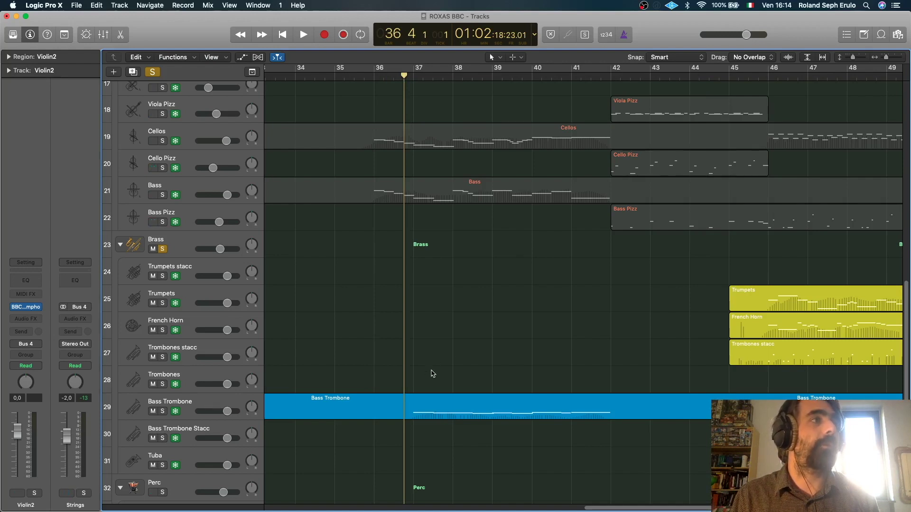
{"action": "scroll", "coordinate": [484, 356], "scroll_direction": "right", "scroll_amount": 5}
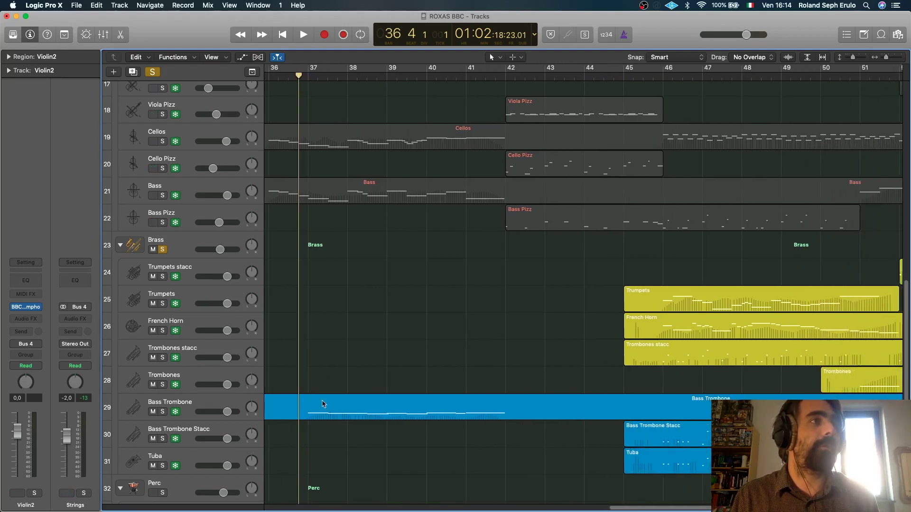
- Select the French Horn region and place the playhead at bar 44 beat 3 with cycle mode off
{"action": "left_click", "coordinate": [550, 328]}
{"action": "scroll", "coordinate": [549, 327], "scroll_direction": "right", "scroll_amount": 10}
{"action": "left_click", "coordinate": [327, 75]}
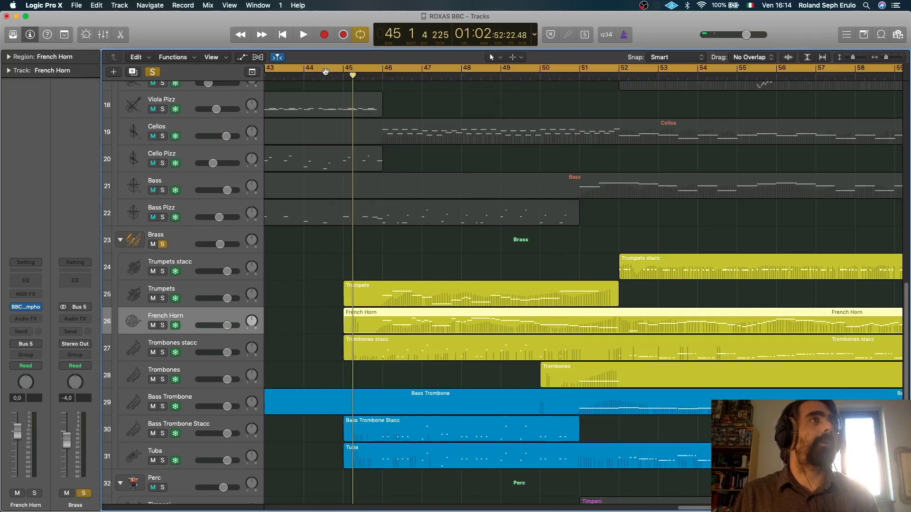
{"action": "left_click", "coordinate": [326, 68]}
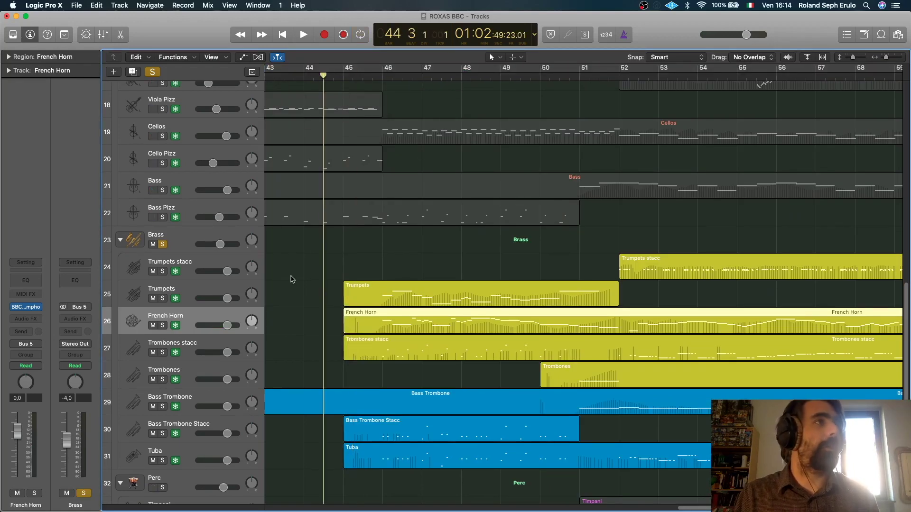
- Solo only the Trumpets track instead of the Brass group and play it from late in bar 45, stopping in bar 51
{"action": "left_click", "coordinate": [162, 244]}
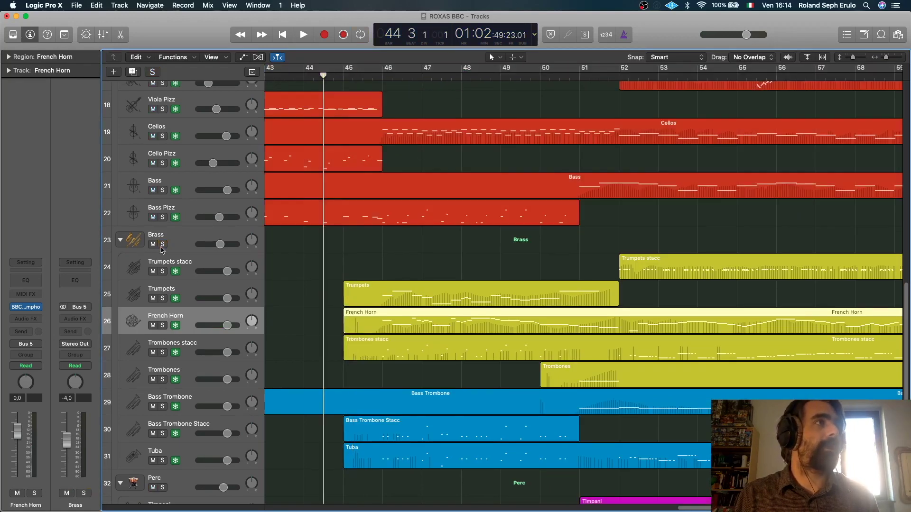
{"action": "left_click", "coordinate": [162, 298]}
{"action": "left_click", "coordinate": [380, 78]}
{"action": "key", "text": "space"}
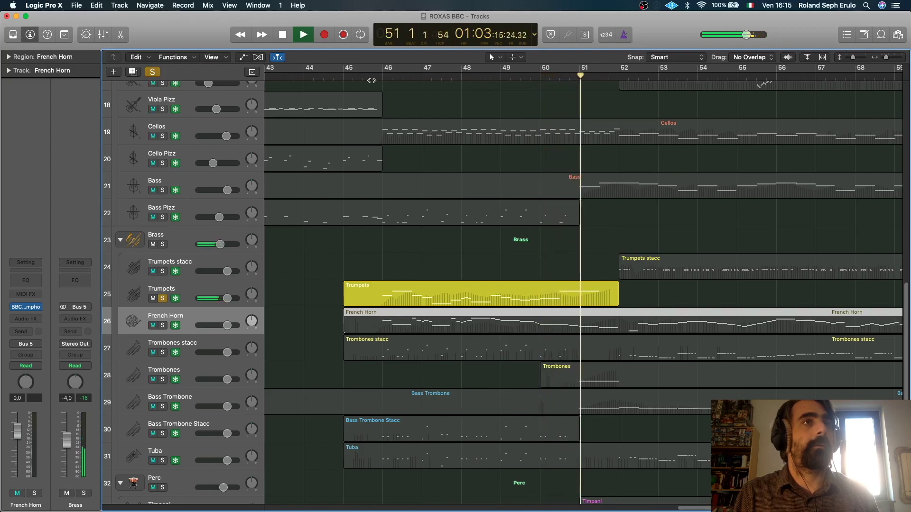
{"action": "key", "text": "space"}
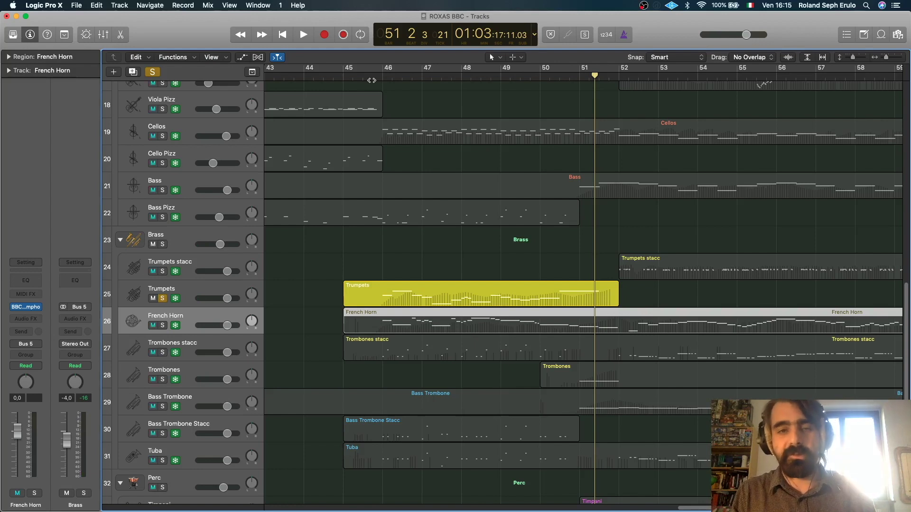
- Switch the solo from Trumpets to French Horn and play it from bar 45 beat 4, stopping in bar 47
{"action": "left_click", "coordinate": [166, 299]}
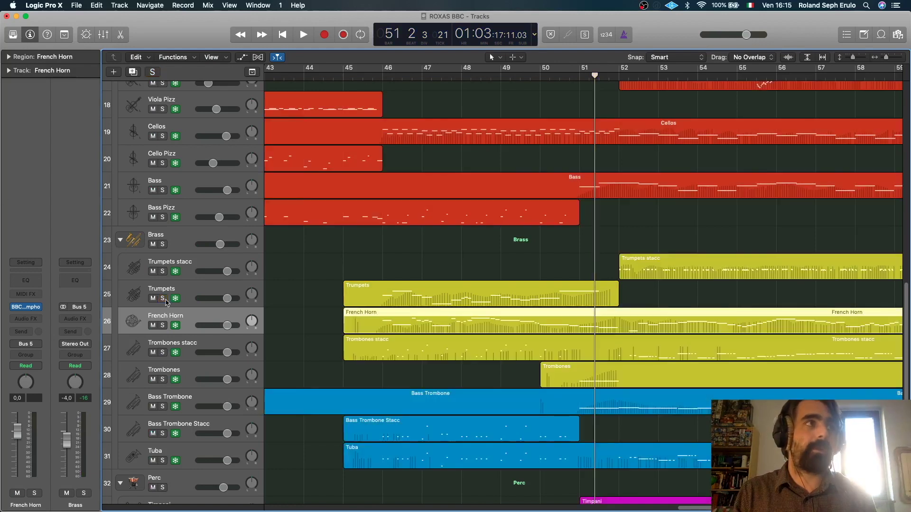
{"action": "left_click", "coordinate": [161, 327]}
{"action": "left_click", "coordinate": [412, 79]}
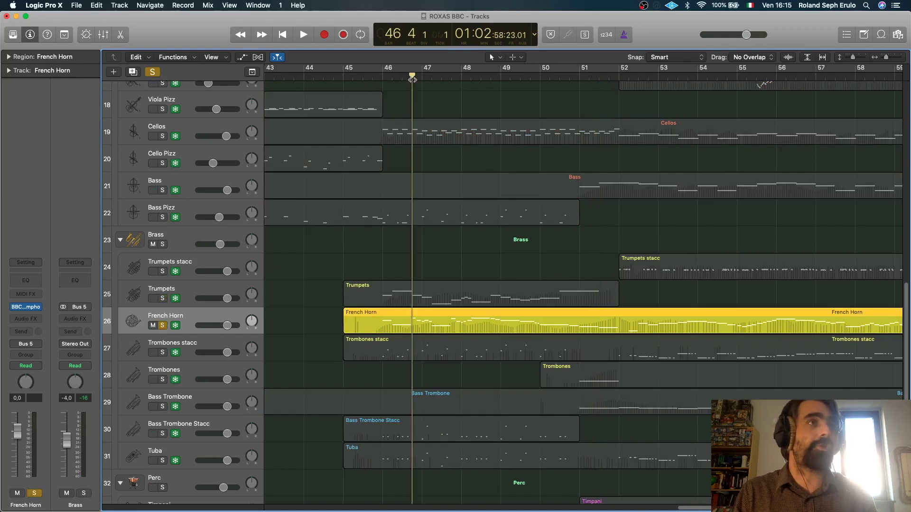
{"action": "left_click_drag", "start_coordinate": [381, 78], "coordinate": [378, 79]}
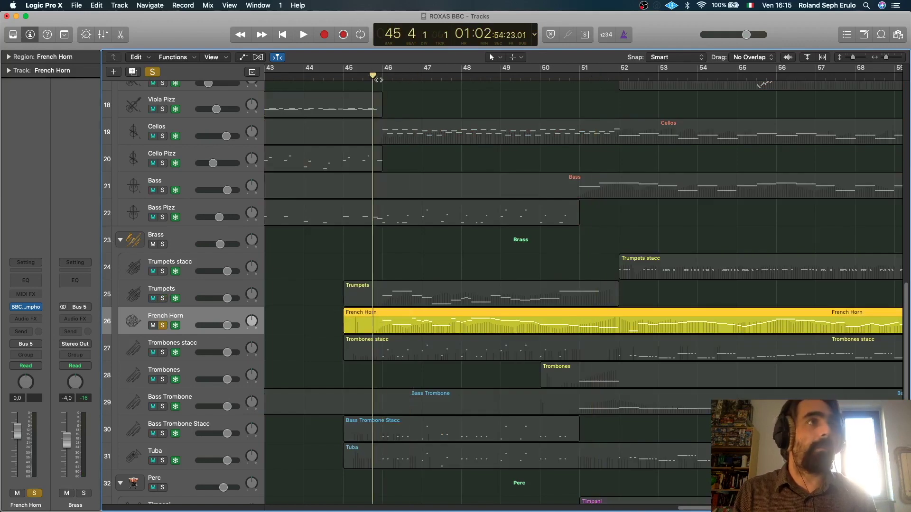
{"action": "key", "text": "space"}
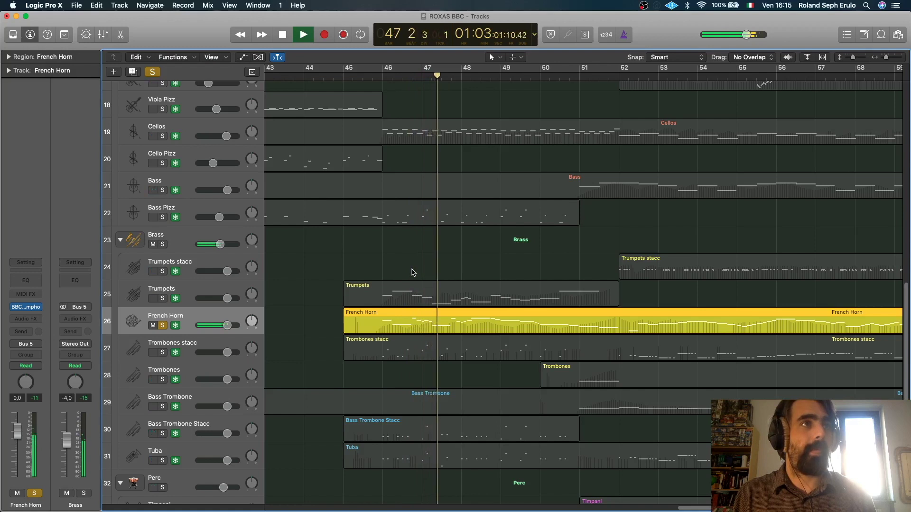
{"action": "key", "text": "space"}
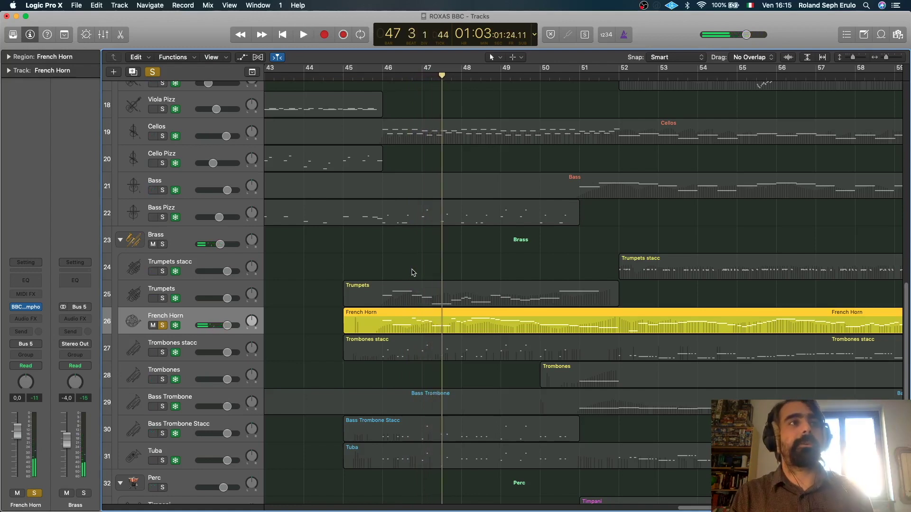
- Switch the solo from French Horn to the Percussions track and place the playhead at bar 51 beat 3
{"action": "left_click", "coordinate": [163, 326]}
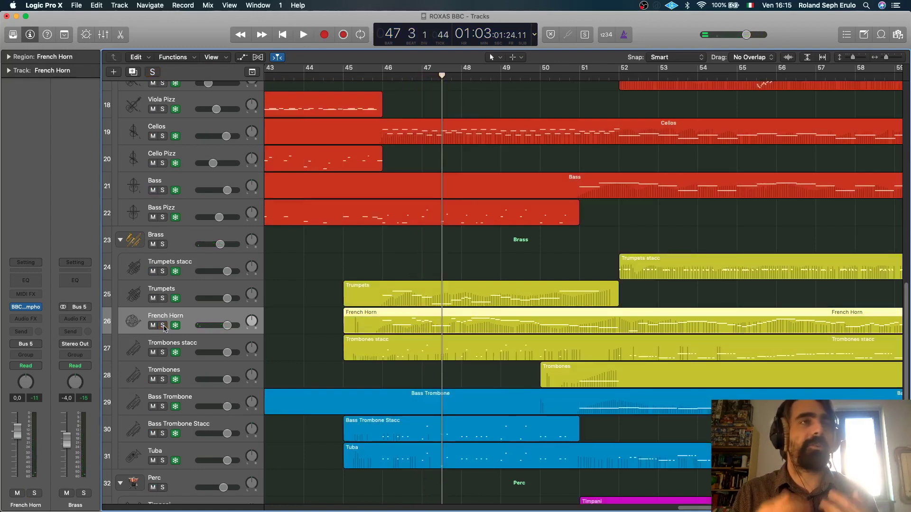
{"action": "scroll", "coordinate": [342, 322], "scroll_direction": "right", "scroll_amount": 10}
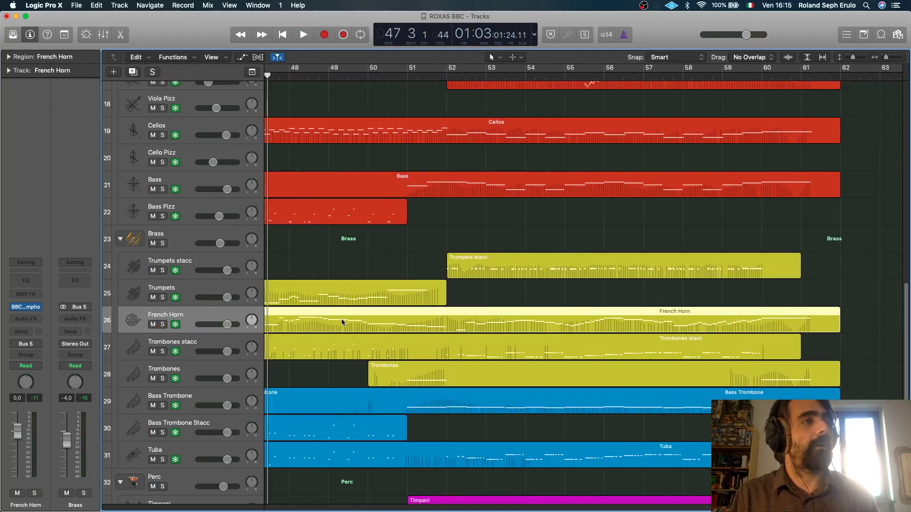
{"action": "scroll", "coordinate": [341, 322], "scroll_direction": "down", "scroll_amount": 3}
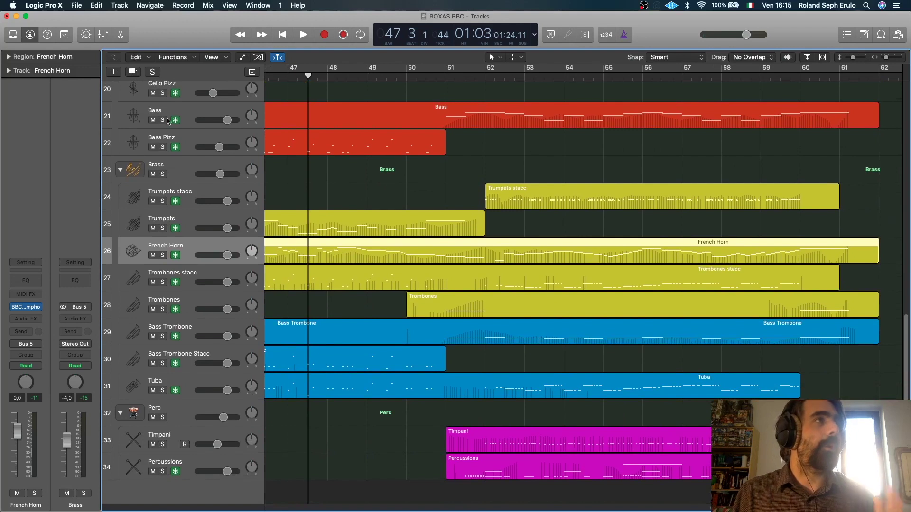
{"action": "left_click", "coordinate": [161, 472]}
{"action": "scroll", "coordinate": [400, 443], "scroll_direction": "right", "scroll_amount": 2}
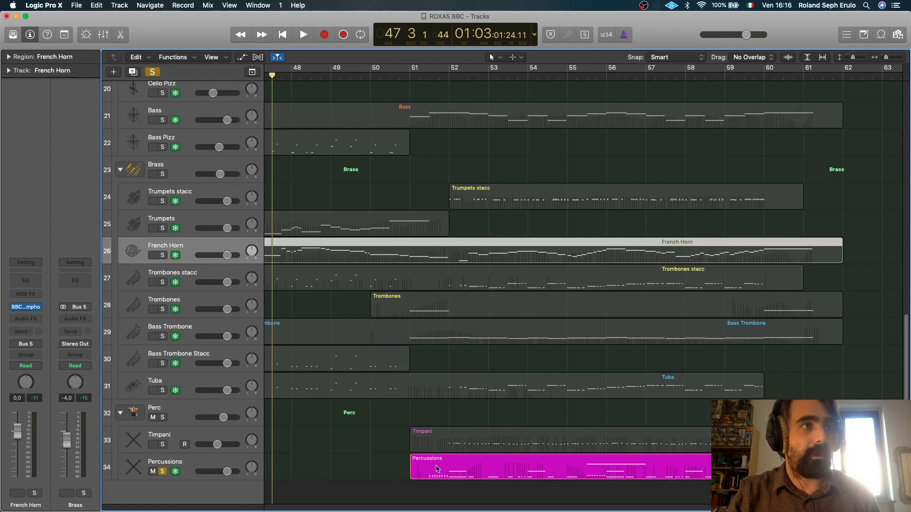
{"action": "left_click", "coordinate": [432, 77]}
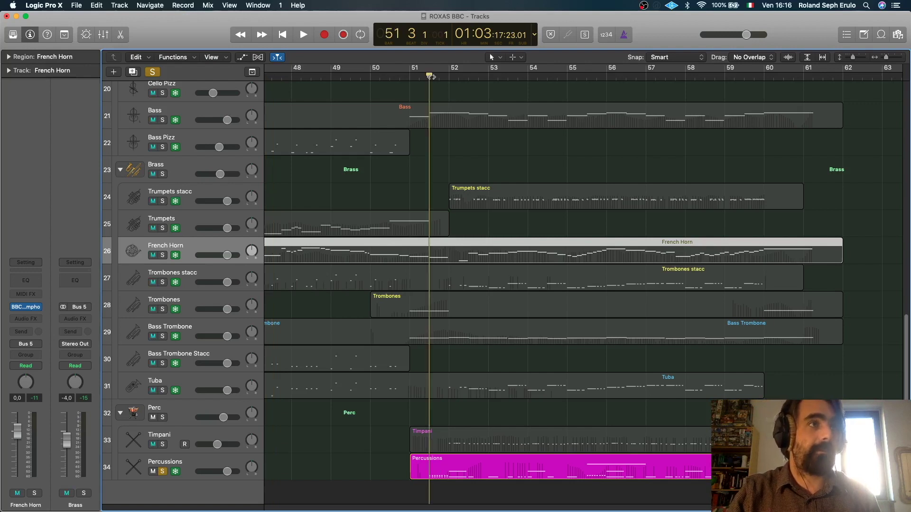
- Open the Percussions region in the Piano Roll and examine its notes from bar 51 beat 3 into bar 52
{"action": "double_click", "coordinate": [442, 465]}
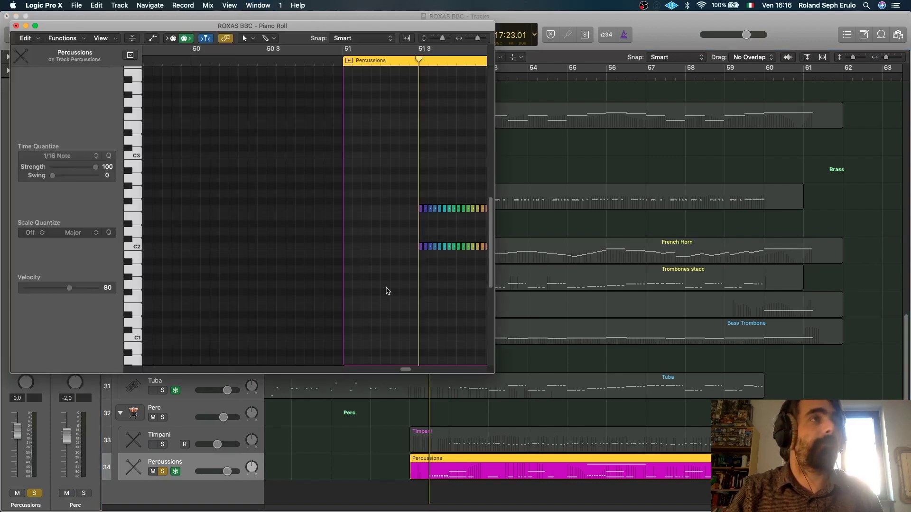
{"action": "scroll", "coordinate": [388, 291], "scroll_direction": "right", "scroll_amount": 5}
{"action": "scroll", "coordinate": [388, 291], "scroll_direction": "up", "scroll_amount": 1}
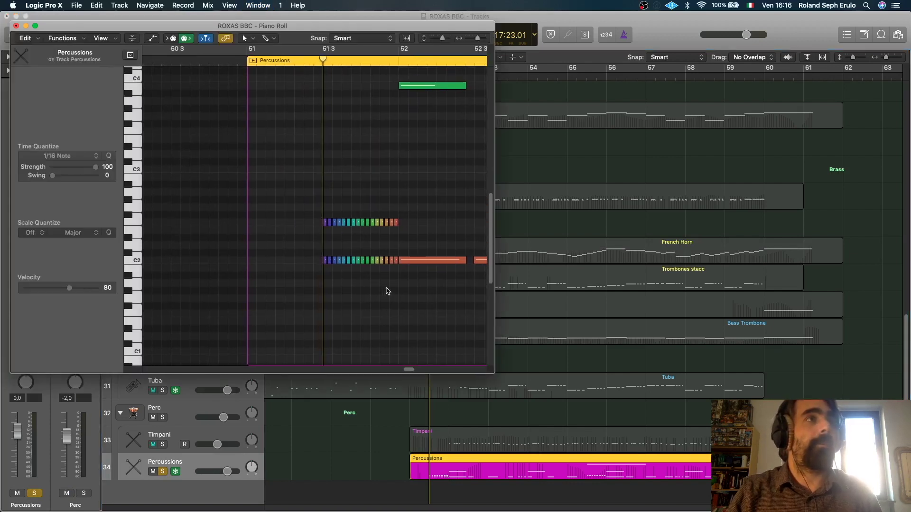
{"action": "scroll", "coordinate": [388, 292], "scroll_direction": "up", "scroll_amount": 1}
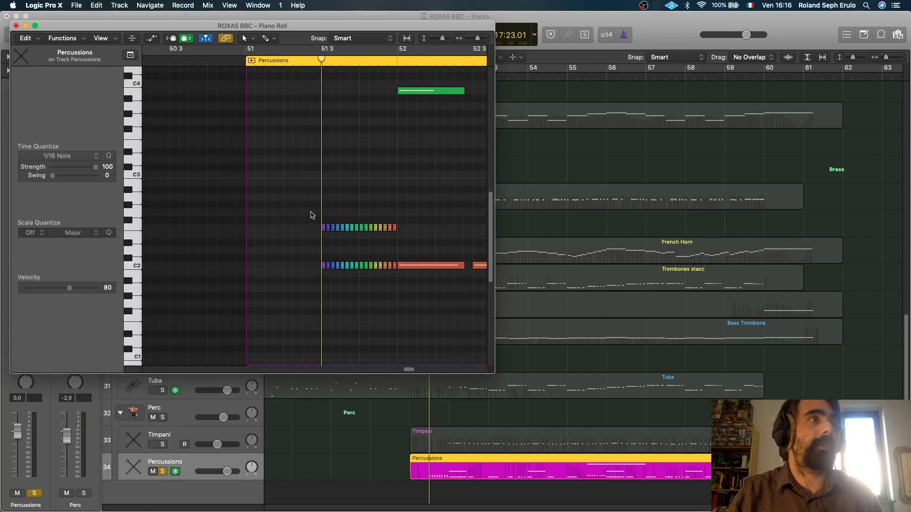
- Play the soloed Percussions part from bar 51 beat 2 into bar 52, then close the Piano Roll
{"action": "left_click", "coordinate": [305, 53]}
{"action": "key", "text": "space"}
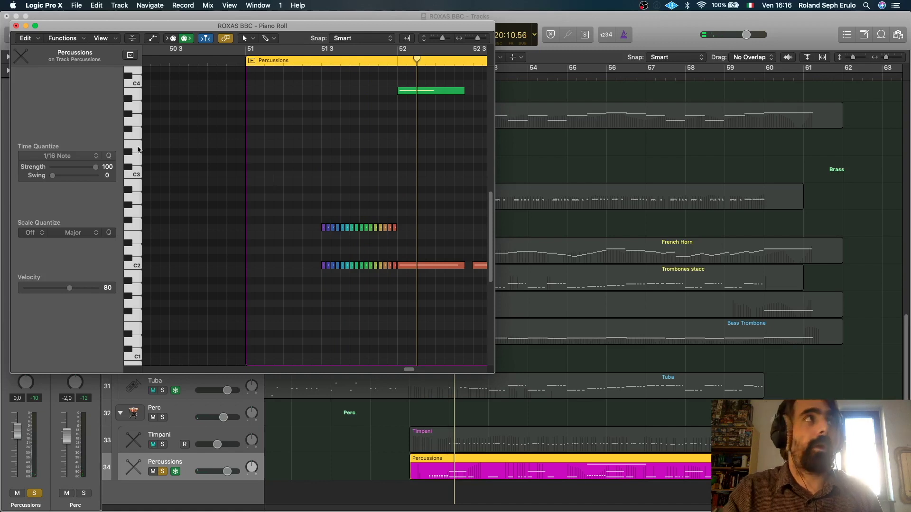
{"action": "left_click", "coordinate": [16, 26]}
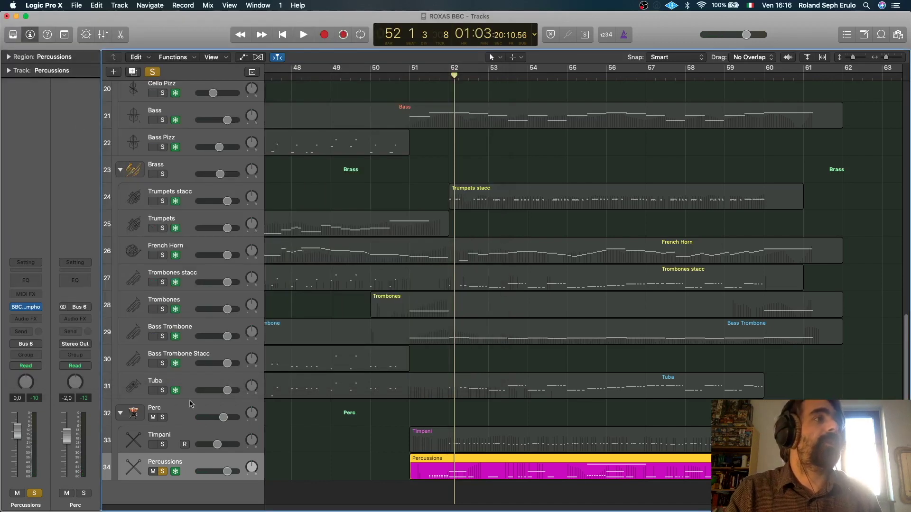
- Turn off the Percussions solo and play the full orchestra from bar 51 beat 2, stopping in bar 56
{"action": "left_click", "coordinate": [162, 471]}
{"action": "left_click", "coordinate": [419, 79]}
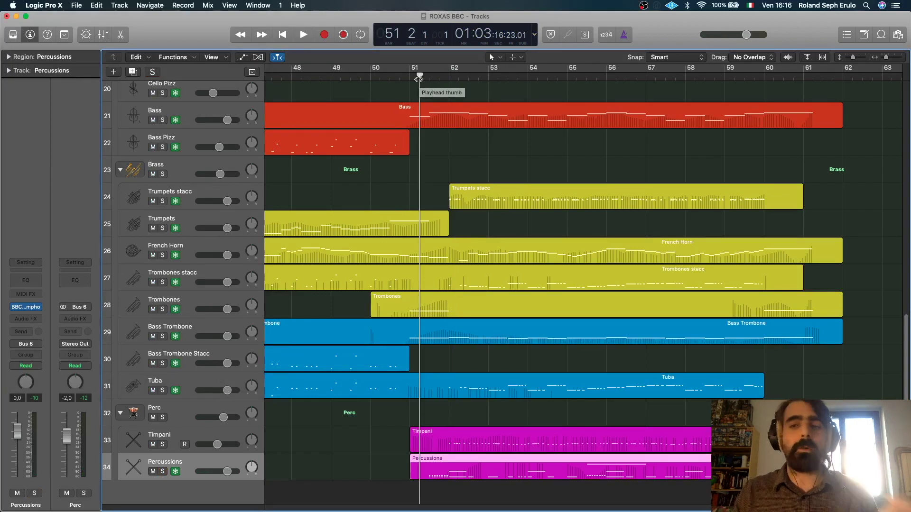
{"action": "key", "text": "space"}
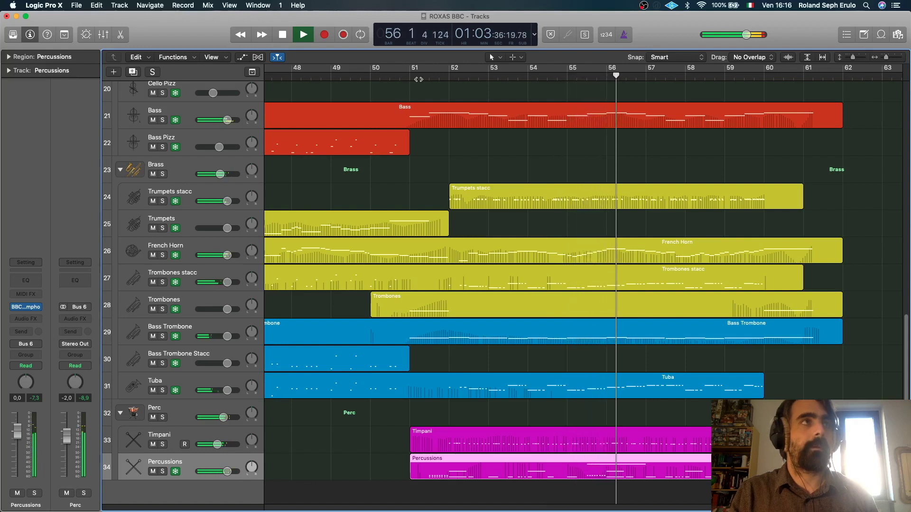
{"action": "key", "text": "space"}
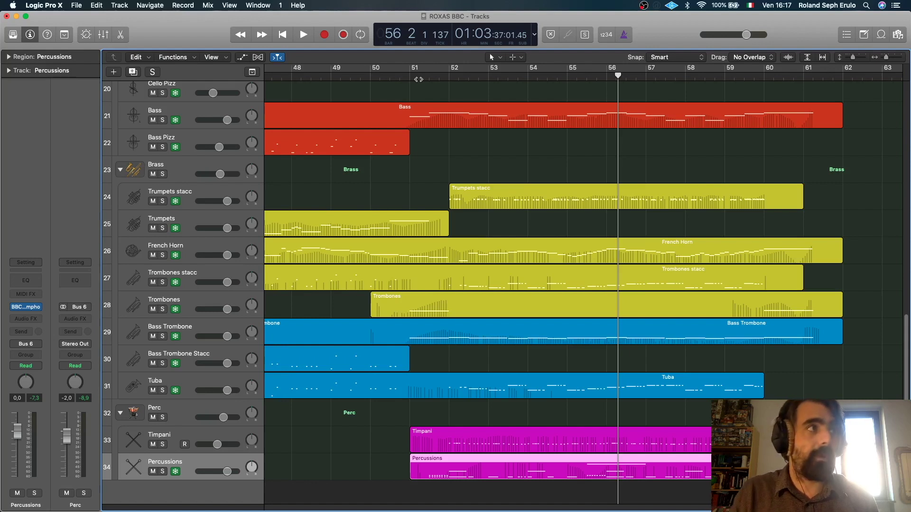
- Bypass every Stereo Out plug-in except FF Pro-L and play the full mix from bar 51, stopping late in bar 53
{"action": "left_click", "coordinate": [167, 409]}
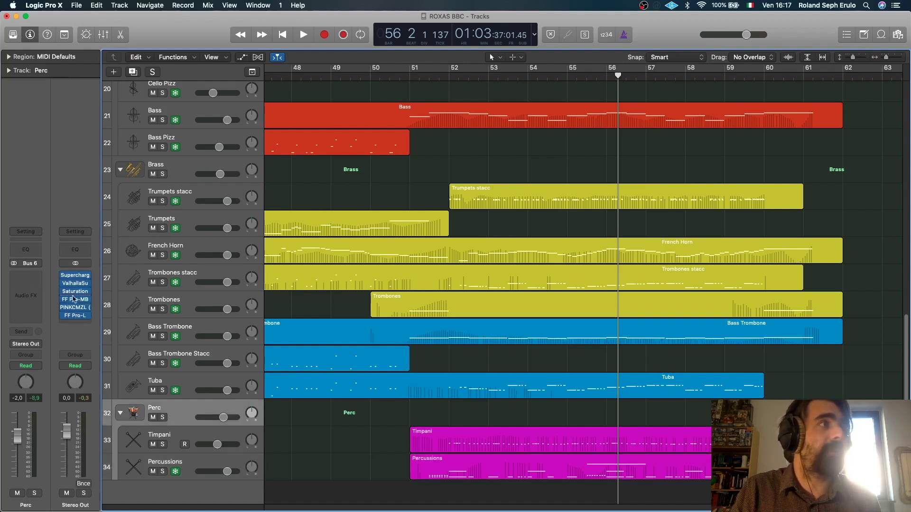
{"action": "mouse_move", "coordinate": [62, 275]}
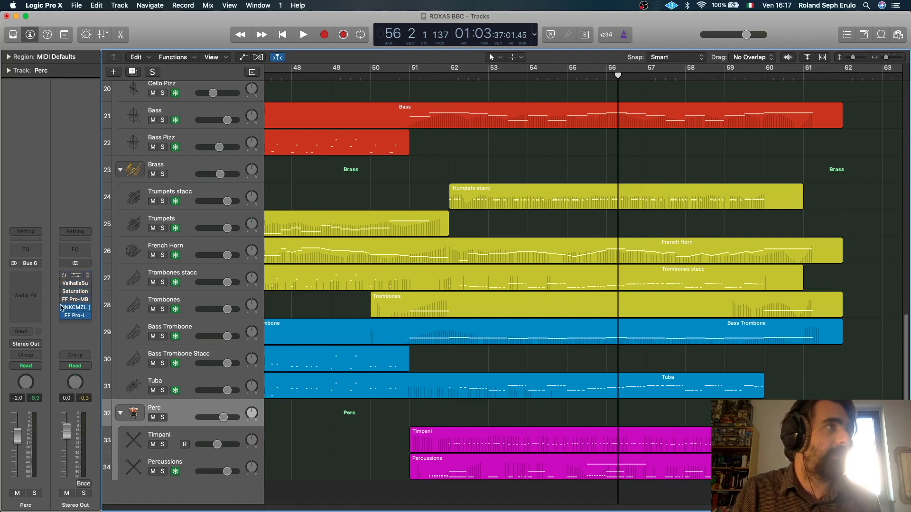
{"action": "left_click", "coordinate": [400, 77]}
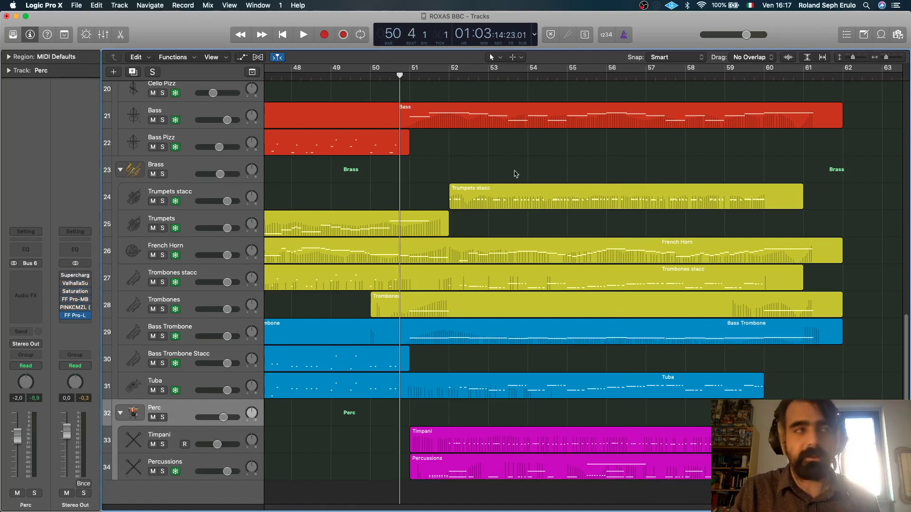
{"action": "left_click", "coordinate": [412, 74]}
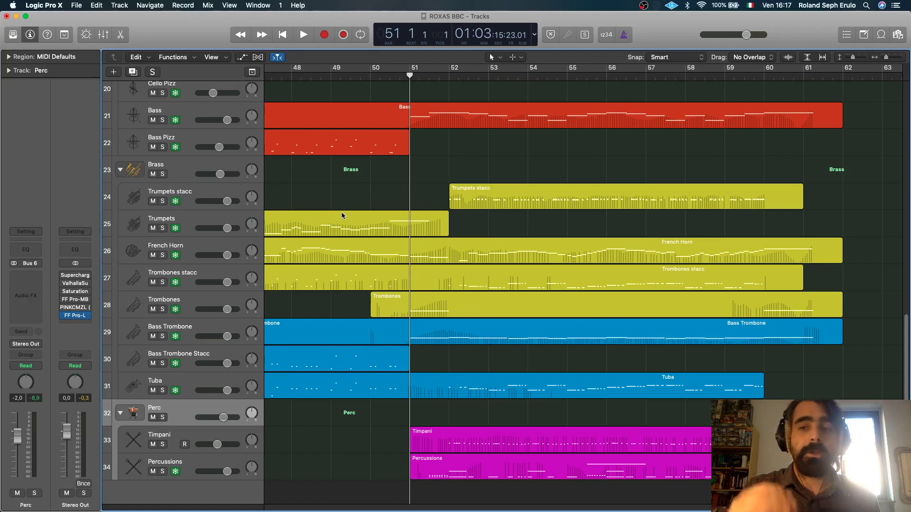
{"action": "key", "text": "space"}
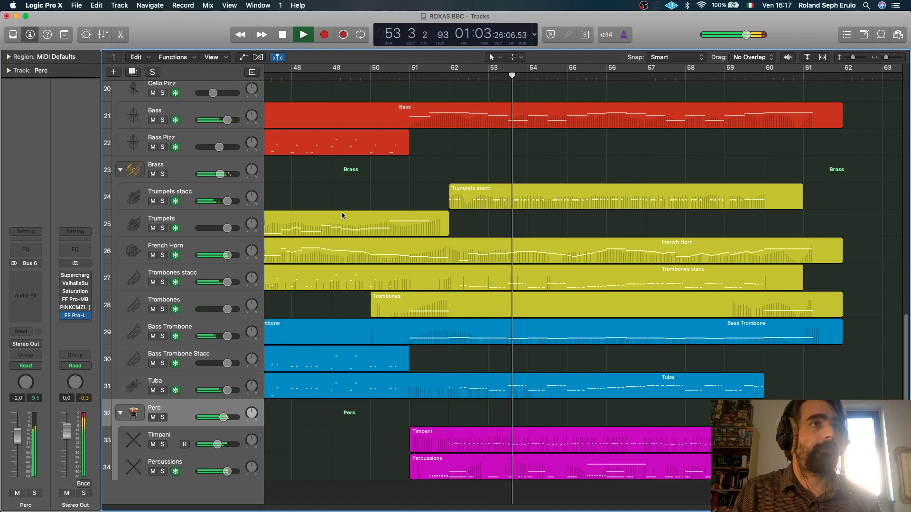
{"action": "key", "text": "space"}
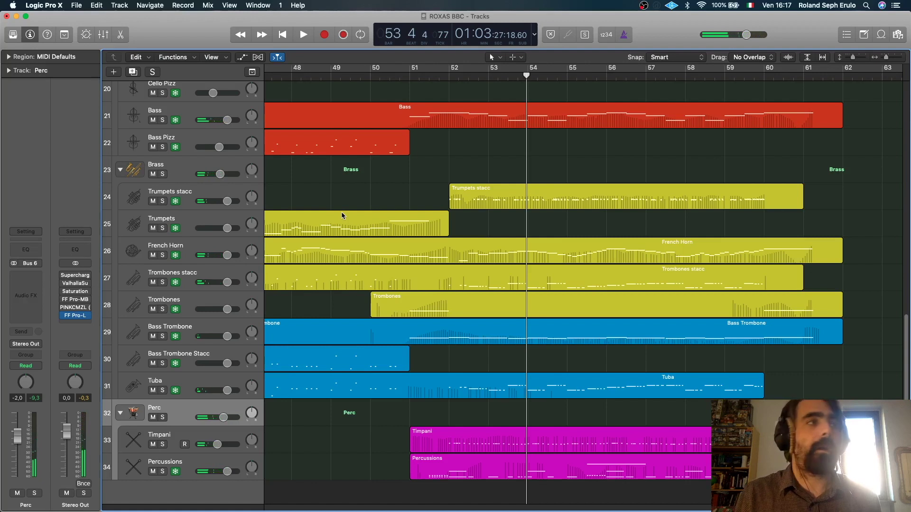
- Re-enable Supercharger on the Stereo Out and examine its compressor settings, then close its window
{"action": "mouse_move", "coordinate": [65, 276]}
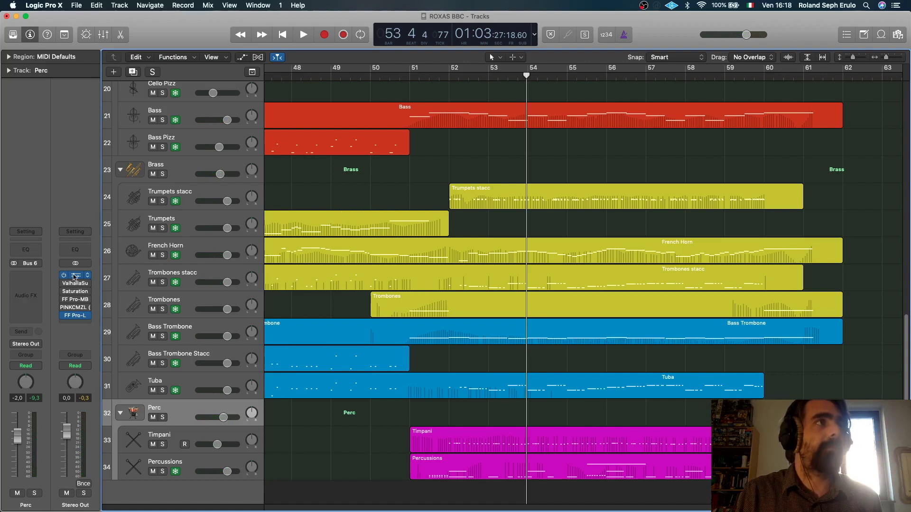
{"action": "left_click", "coordinate": [74, 276]}
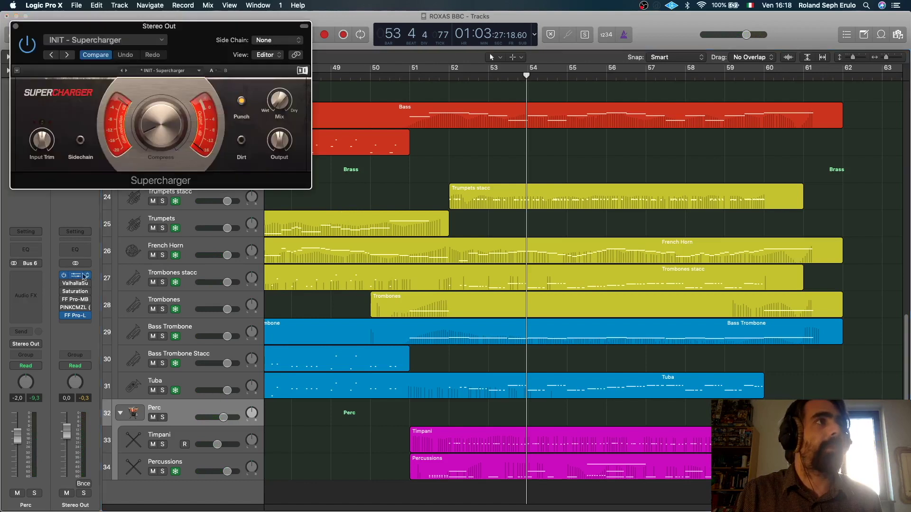
{"action": "left_click", "coordinate": [16, 26]}
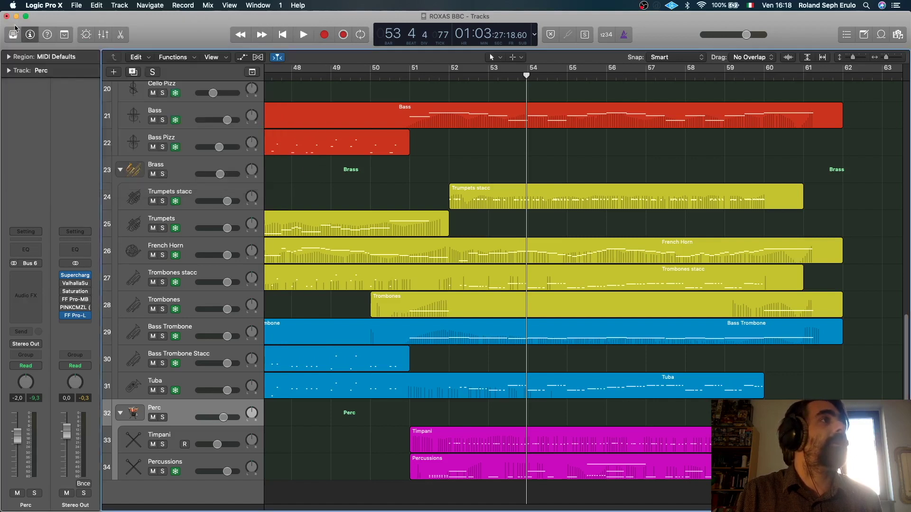
- Re-enable ValhallaSupermassive on the Stereo Out and examine its reverb settings, then close its window
{"action": "left_click", "coordinate": [65, 287]}
{"action": "key", "text": "Escape"}
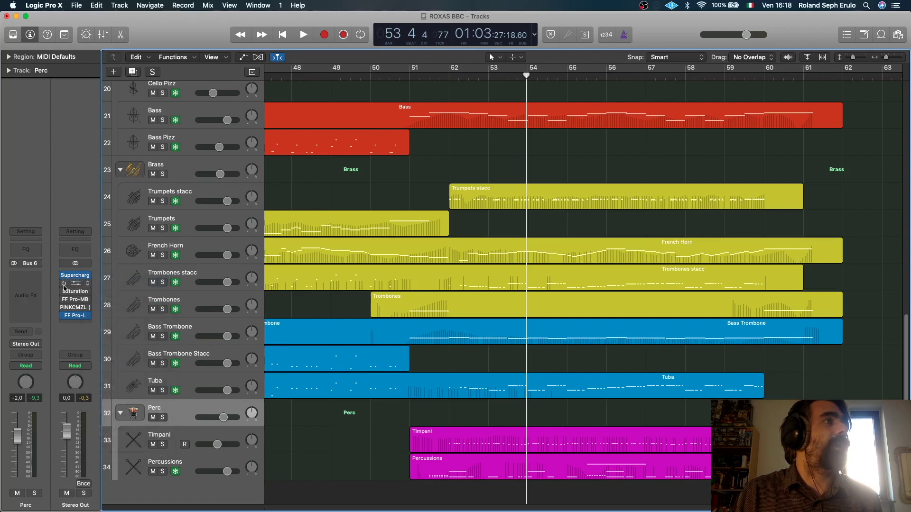
{"action": "left_click", "coordinate": [75, 287]}
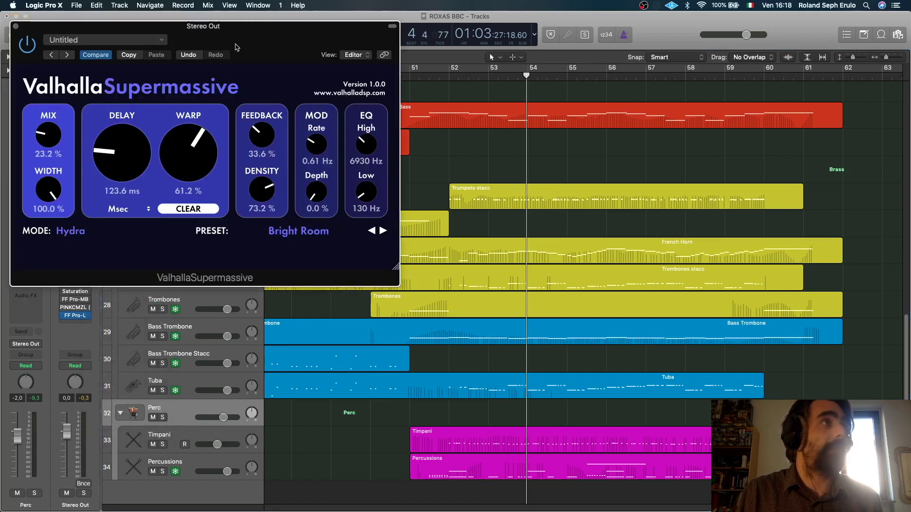
{"action": "left_click_drag", "start_coordinate": [225, 37], "coordinate": [387, 44]}
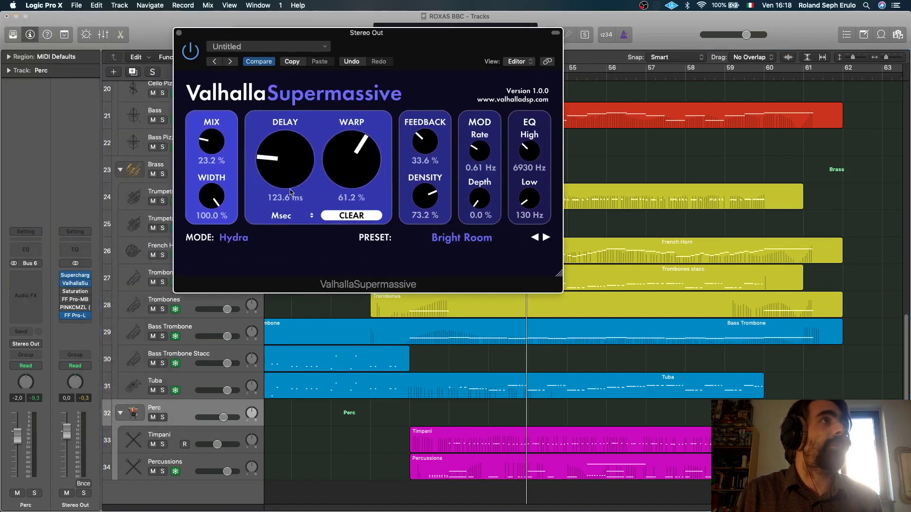
{"action": "left_click", "coordinate": [178, 33]}
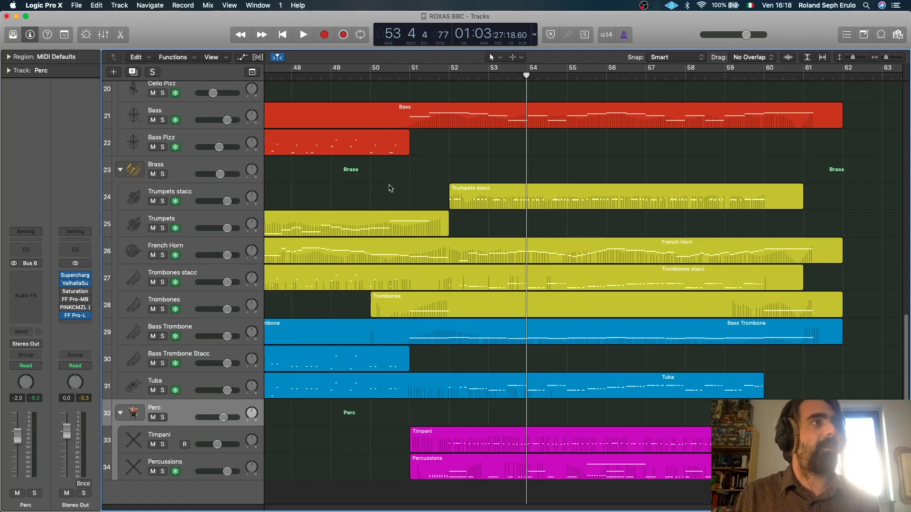
- Re-enable Saturation Knob on the Stereo Out and play the mix from late in bar 53, stopping in bar 54
{"action": "mouse_move", "coordinate": [64, 293]}
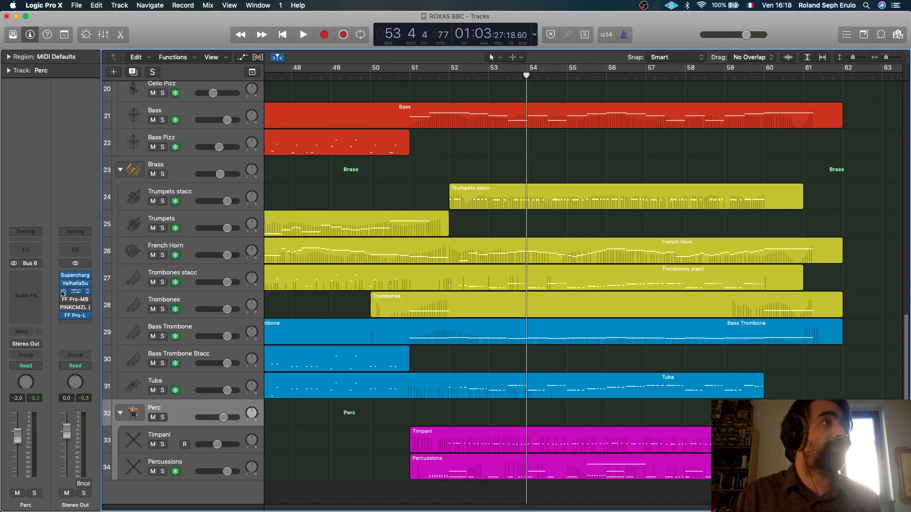
{"action": "left_click", "coordinate": [75, 293]}
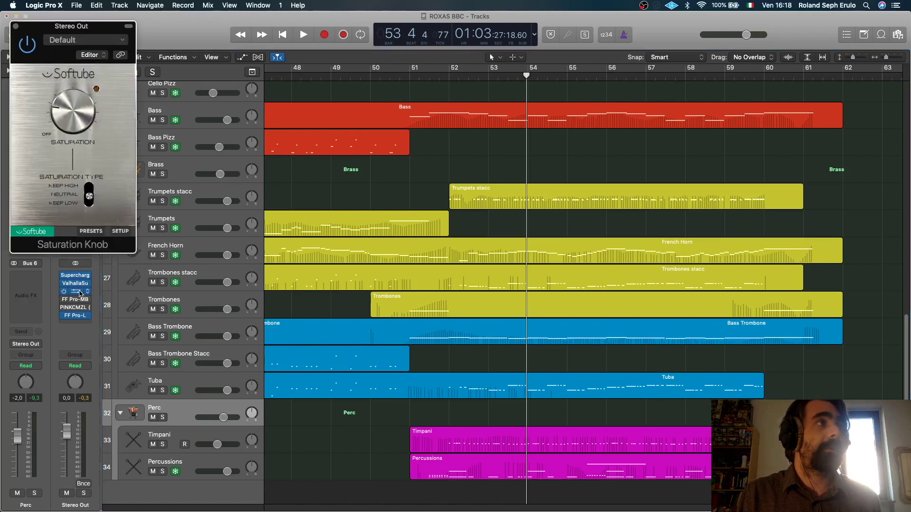
{"action": "key", "text": "space"}
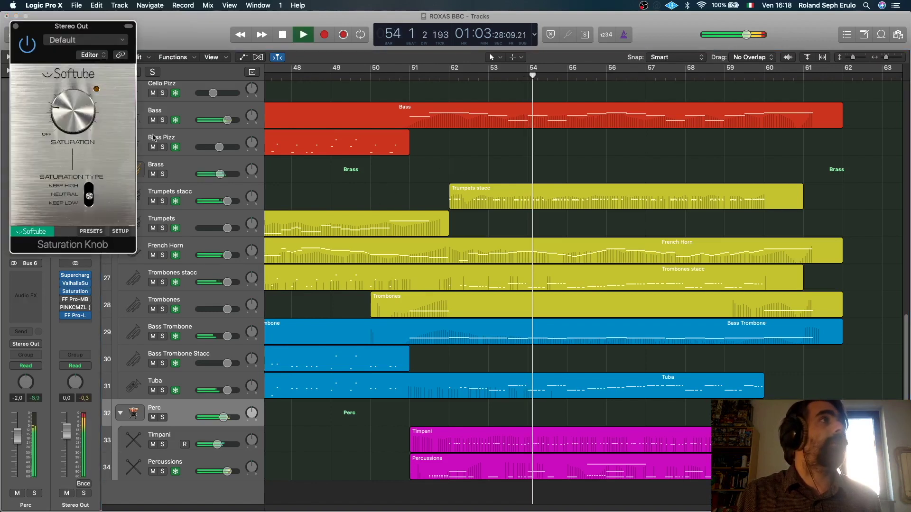
{"action": "key", "text": "space"}
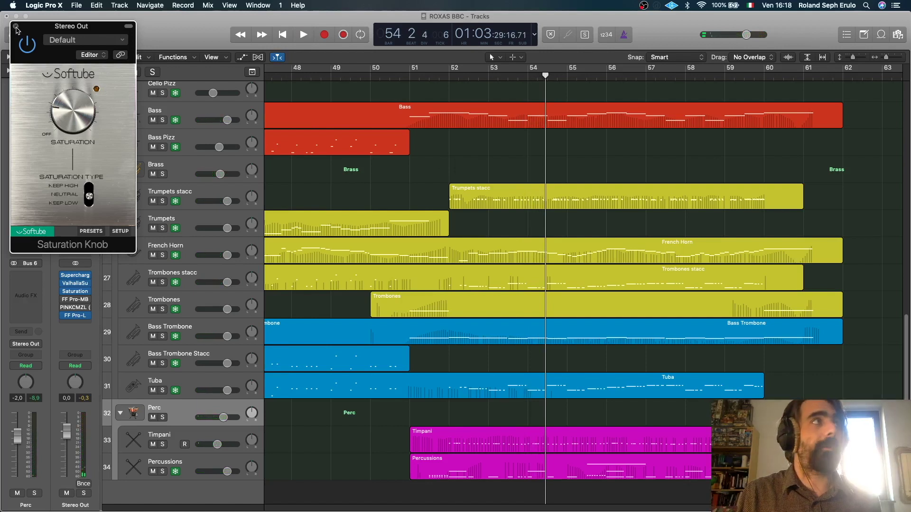
{"action": "left_click", "coordinate": [15, 26]}
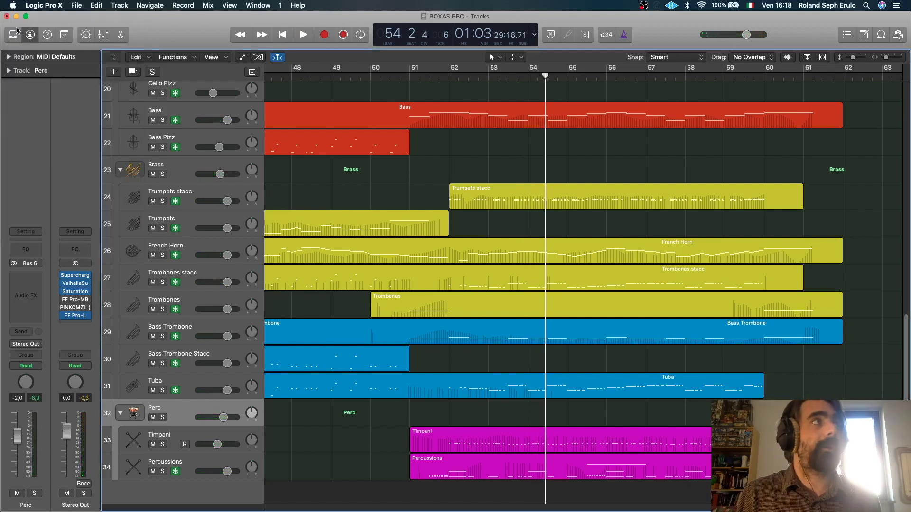
- Reopen Saturation Knob and adjust its saturation amount while playing the mix from bar 54 beat 2 to the end of bar 55
{"action": "left_click", "coordinate": [75, 292]}
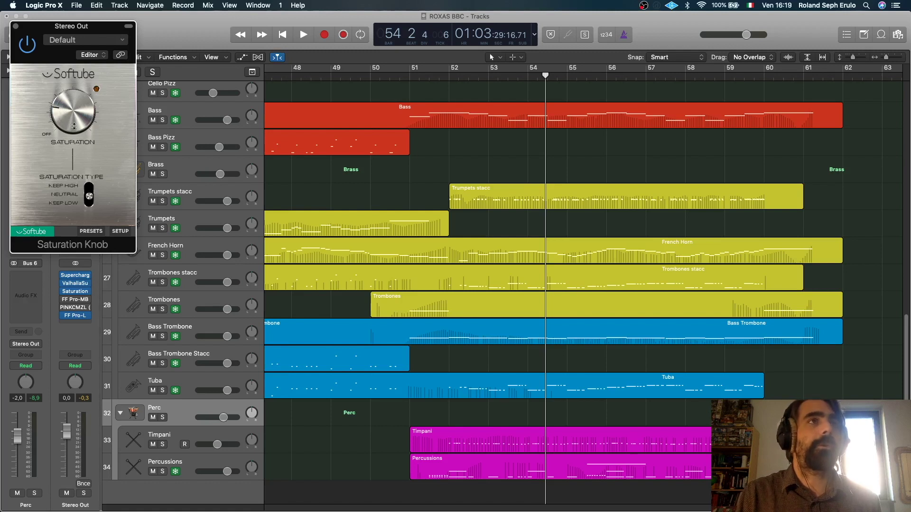
{"action": "key", "text": "space"}
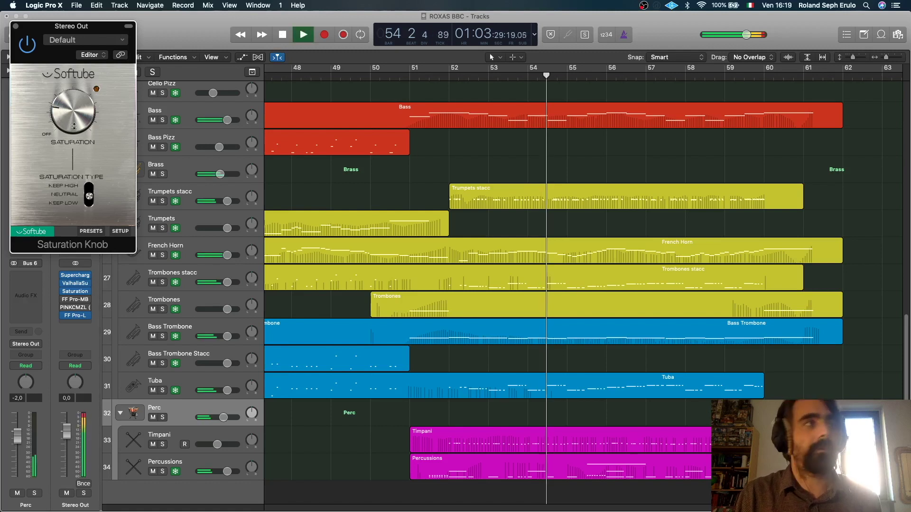
{"action": "mouse_move", "coordinate": [76, 122]}
{"action": "left_mouse_down"}
{"action": "mouse_move", "coordinate": [84, 110]}
{"action": "mouse_move", "coordinate": [84, 120]}
{"action": "left_mouse_up"}
{"action": "key", "text": "space"}
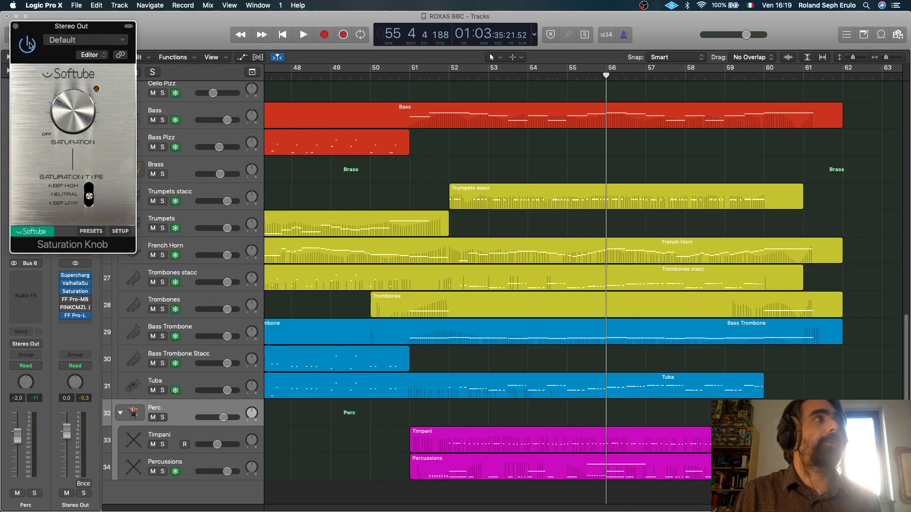
- Play the saturated mix from the end of bar 55 to bar 57 and close Saturation Knob
{"action": "key", "text": "space"}
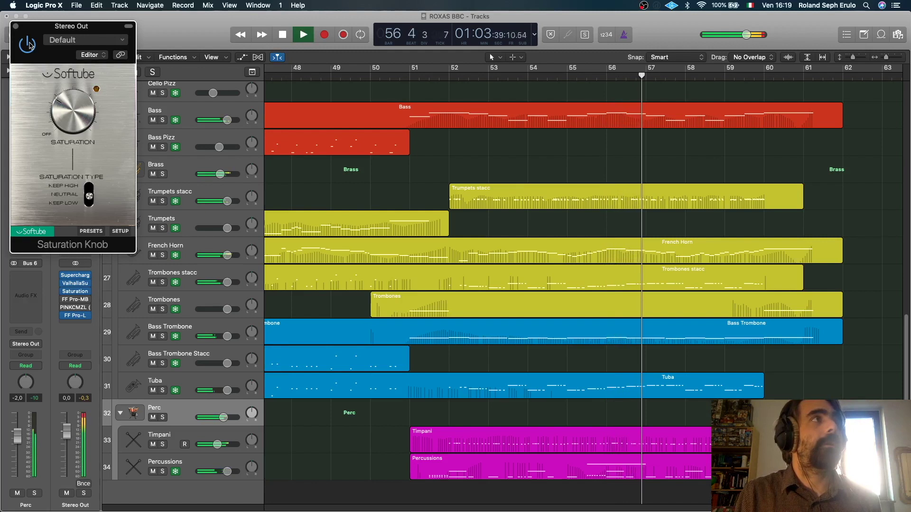
{"action": "key", "text": "space"}
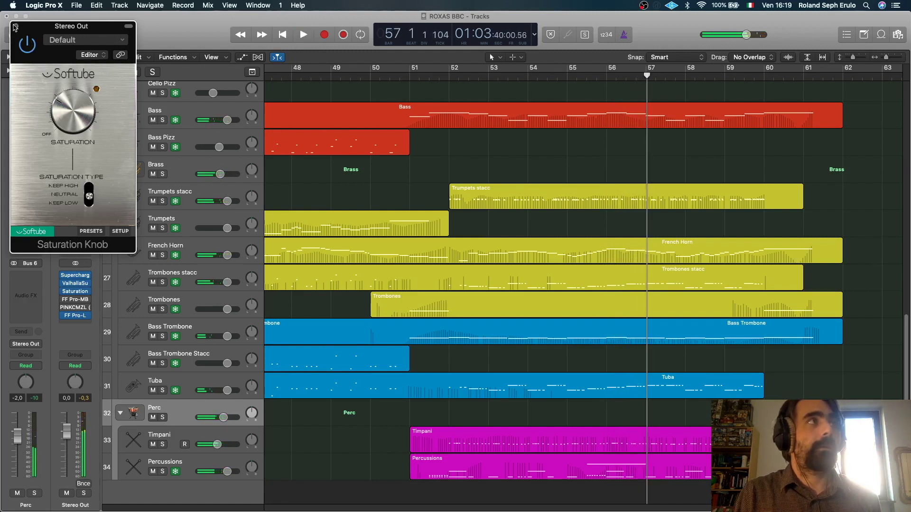
{"action": "left_click", "coordinate": [15, 27]}
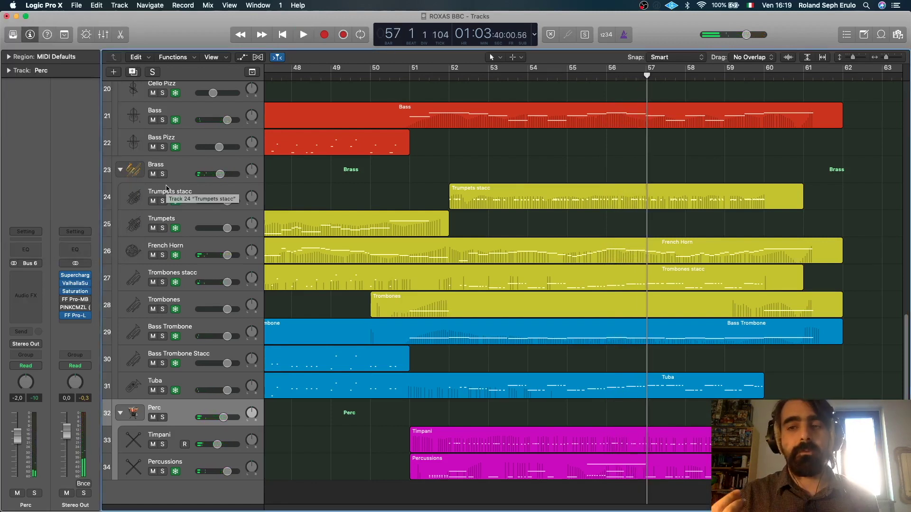
- Re-enable FF Pro-MB and compare the mix with it active and bypassed from bar 52 to bar 55, leaving it active
{"action": "mouse_move", "coordinate": [69, 302]}
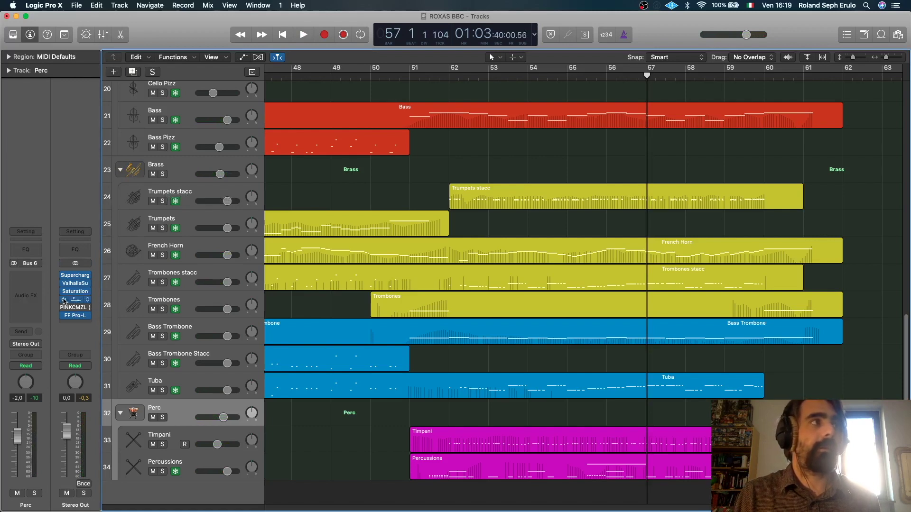
{"action": "double_click", "coordinate": [478, 75]}
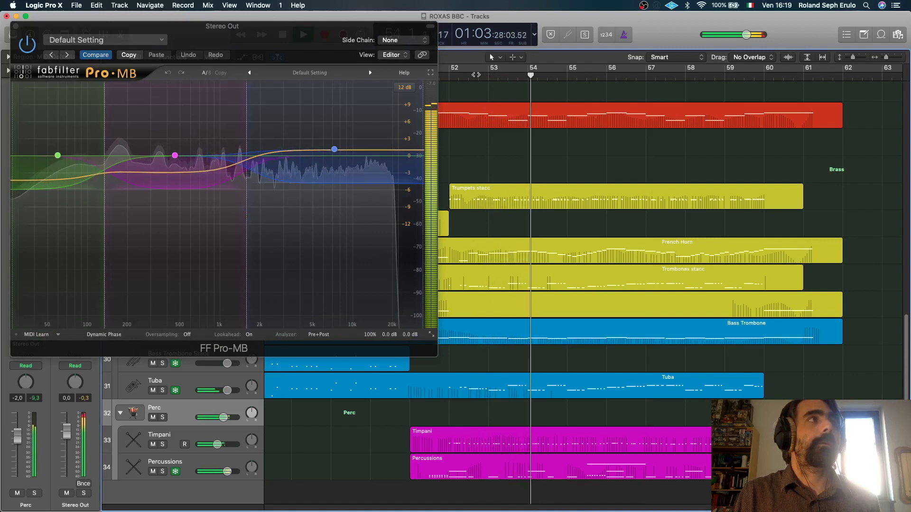
{"action": "left_click", "coordinate": [33, 48]}
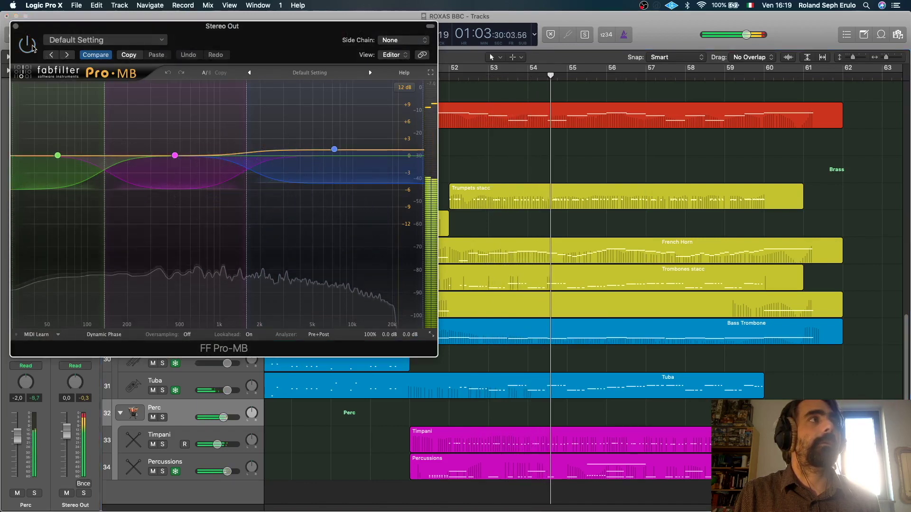
{"action": "left_click", "coordinate": [33, 46]}
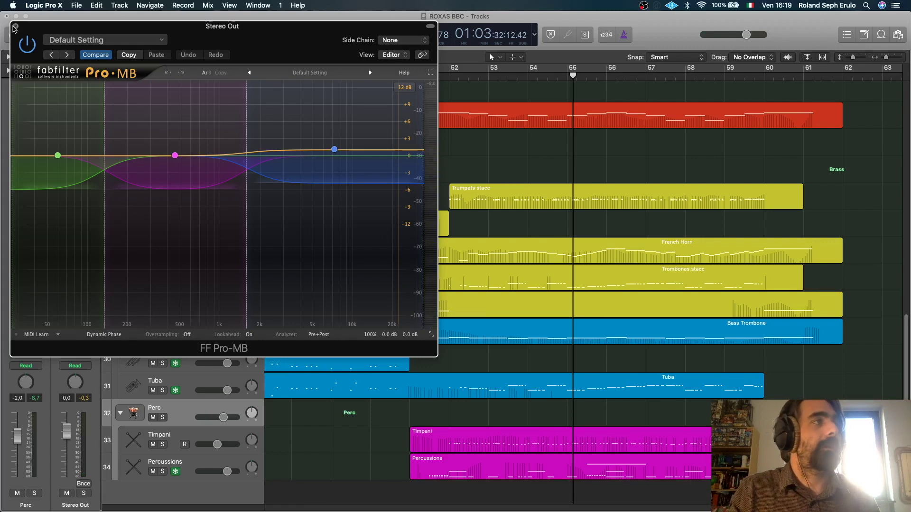
{"action": "left_click", "coordinate": [15, 26]}
- Re-enable PINKCMZL on the Stereo Out and compare the mix with it active and bypassed from bar 55 to bar 57, leaving it active
{"action": "left_click", "coordinate": [65, 306]}
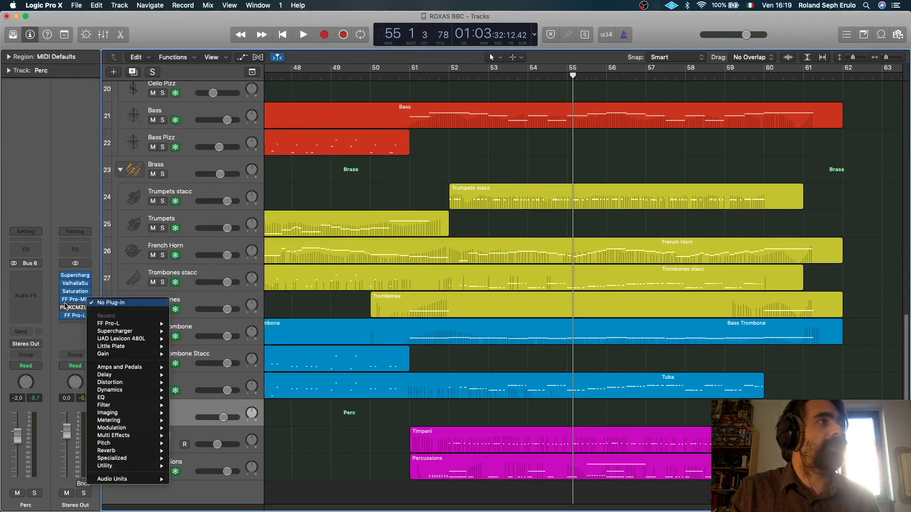
{"action": "left_click", "coordinate": [61, 311]}
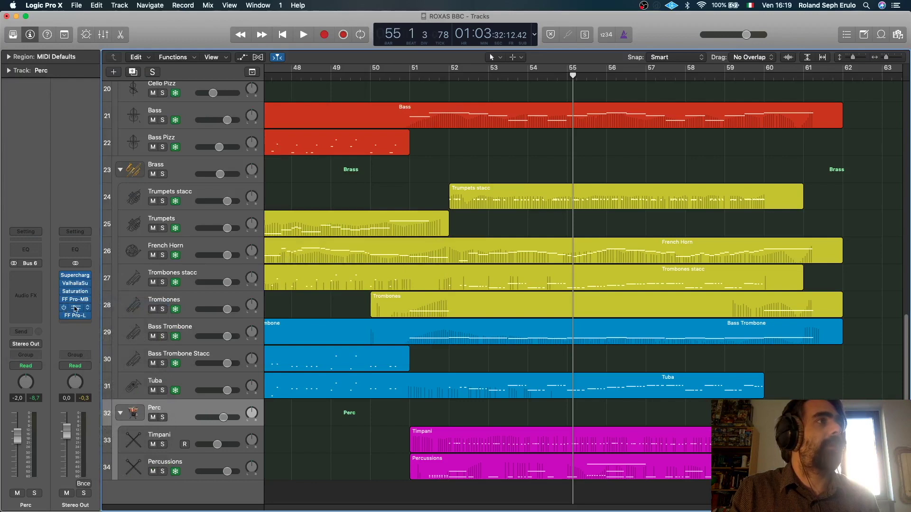
{"action": "left_click", "coordinate": [78, 309]}
{"action": "left_click_drag", "start_coordinate": [279, 30], "coordinate": [407, 29]}
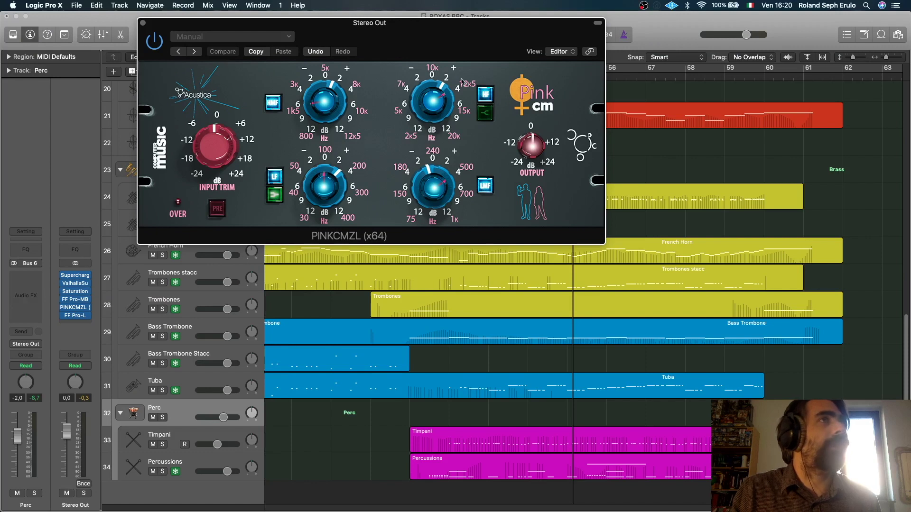
{"action": "key", "text": "space"}
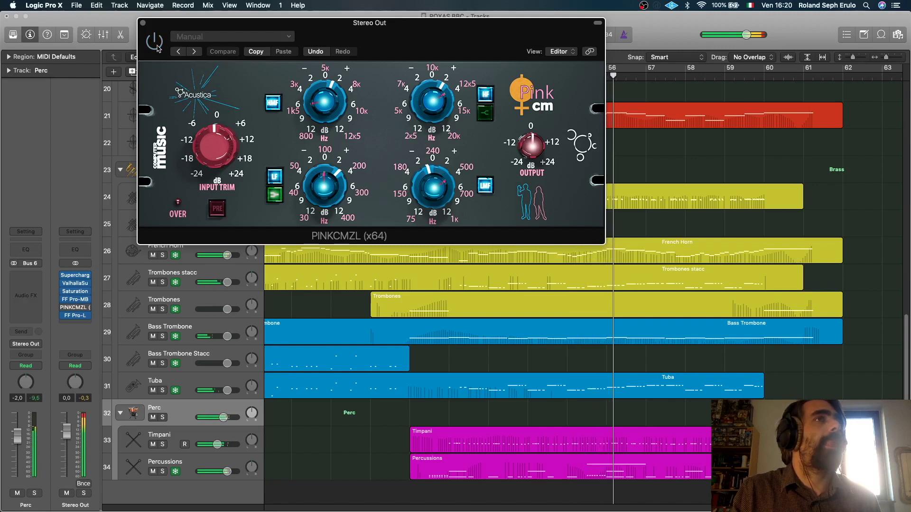
{"action": "left_click", "coordinate": [143, 23]}
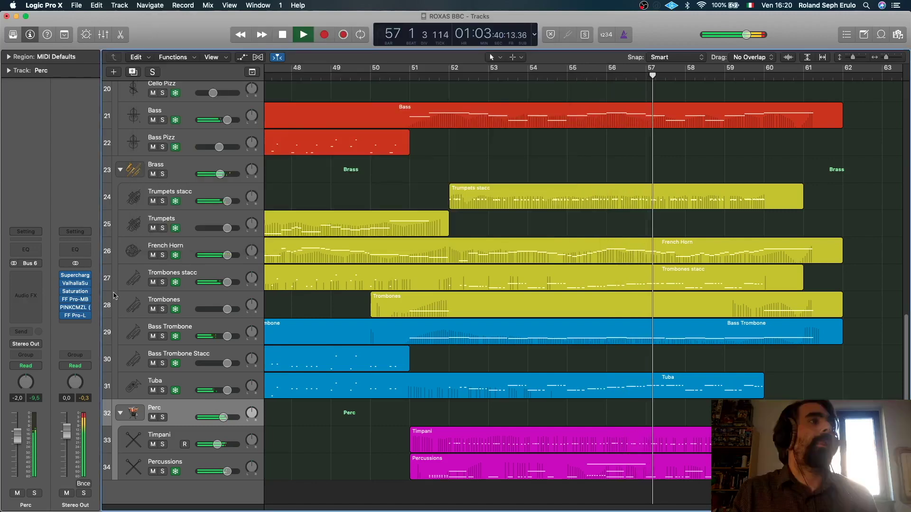
- Review FF Pro-L and Saturation Knob on the Stereo Out while playing the mix from bar 57 to bar 58
{"action": "left_click", "coordinate": [76, 316]}
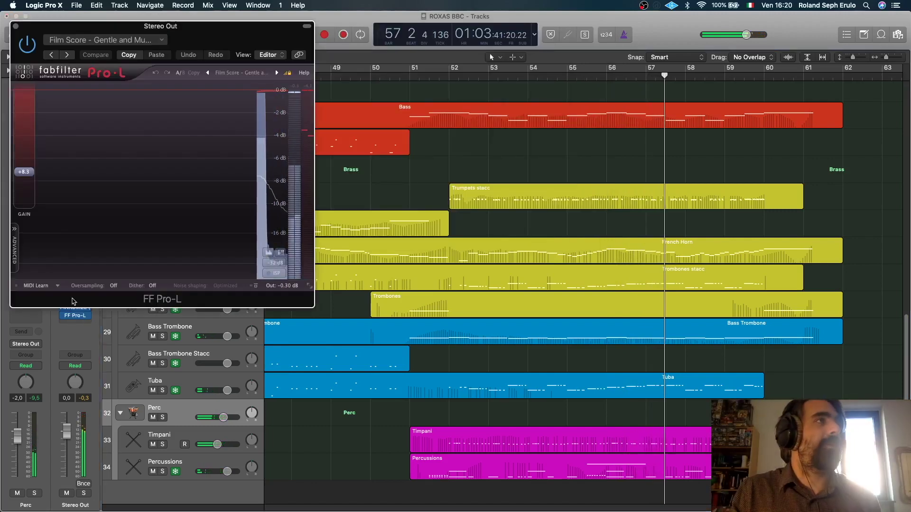
{"action": "left_click", "coordinate": [17, 27]}
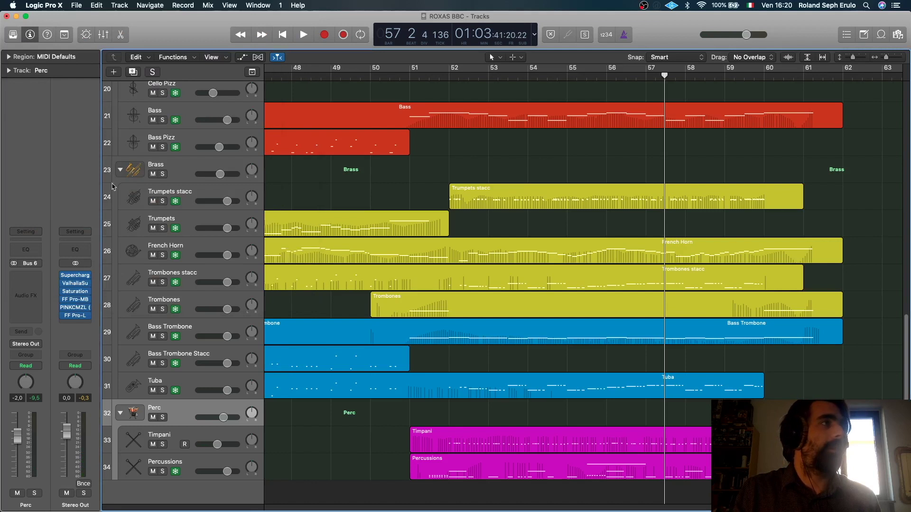
{"action": "mouse_move", "coordinate": [77, 293]}
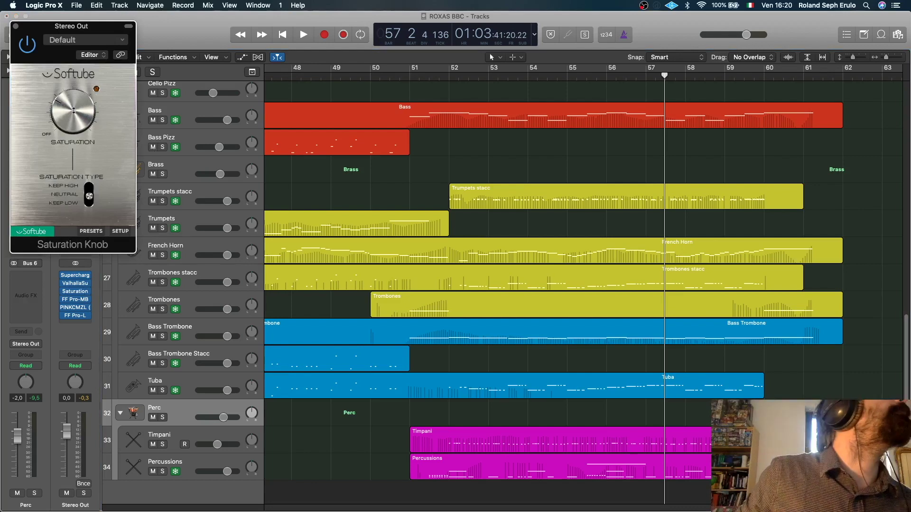
{"action": "key", "text": "space"}
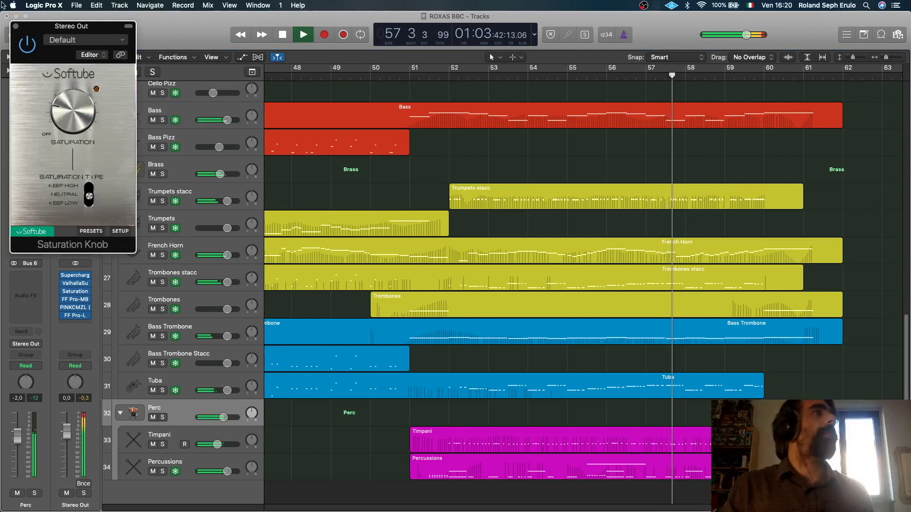
{"action": "left_click", "coordinate": [15, 26]}
{"action": "key", "text": "space"}
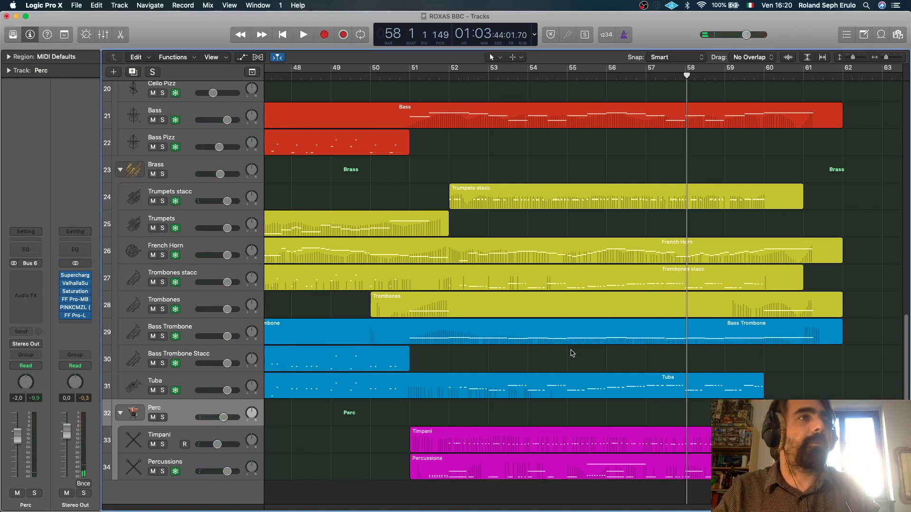
- Show the whole arrangement and look through the brass and string tracks one by one, from Perc up to Violin1 Stacc
{"action": "key", "text": "z"}
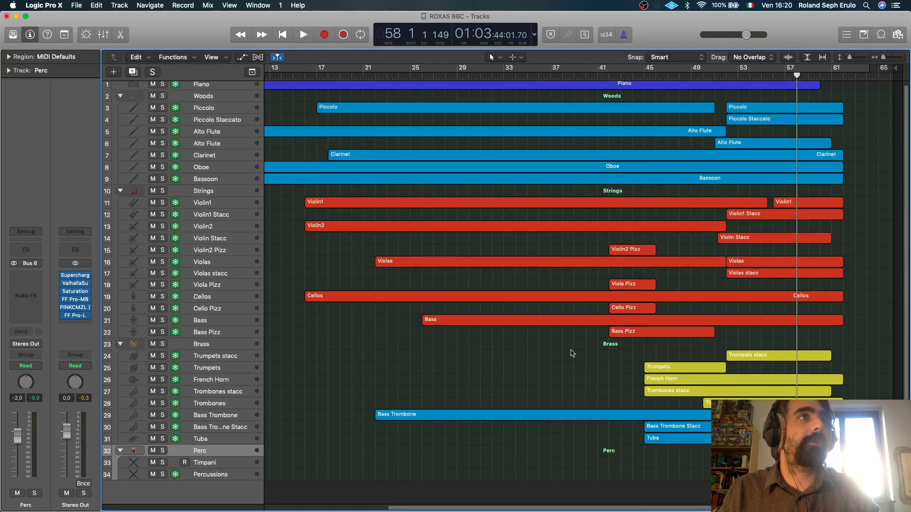
{"action": "key", "text": "Up"}
{"action": "key", "text": "Up"}
{"action": "key", "text": "Up"}
{"action": "key", "text": "Up"}
{"action": "key", "text": "Up"}
{"action": "key", "text": "Up"}
{"action": "key", "text": "Up"}
{"action": "key", "text": "Up"}
{"action": "key", "text": "Up"}
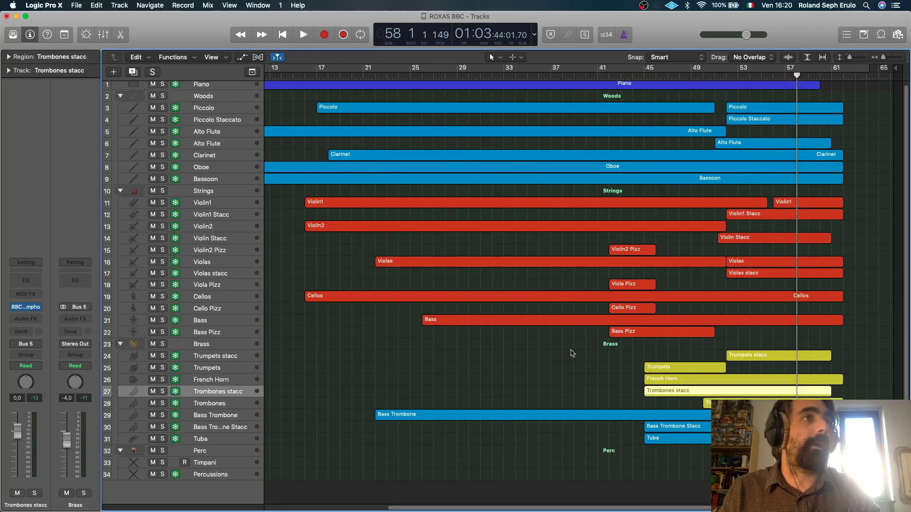
{"action": "key", "text": "Up"}
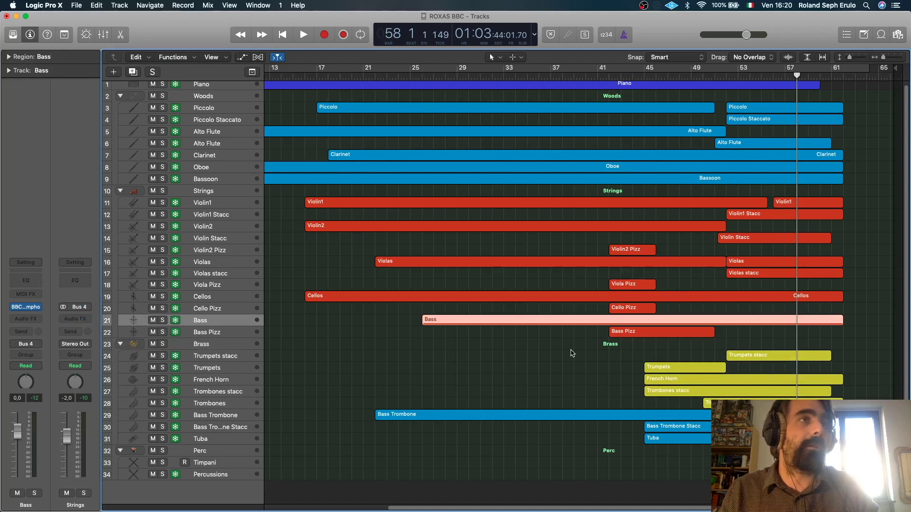
{"action": "key", "text": "Up"}
{"action": "key", "text": "Up"}
{"action": "key", "text": "Up"}
{"action": "key", "text": "Up"}
{"action": "key", "text": "Up"}
{"action": "key", "text": "Up"}
{"action": "key", "text": "Up"}
{"action": "key", "text": "Up"}
{"action": "key", "text": "Up"}
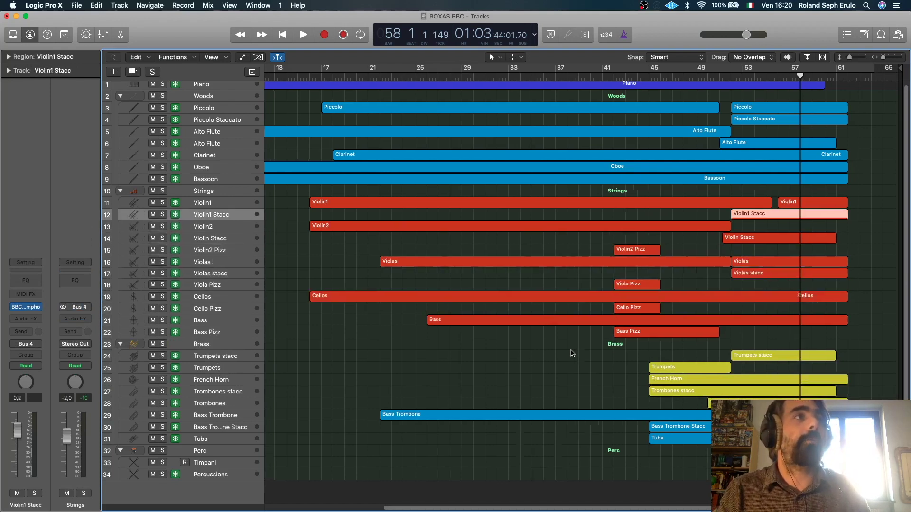
- View the arrangement from its opening bars and look through the tracks from Violin1 Stacc down to Timpani
{"action": "scroll", "coordinate": [572, 353], "scroll_direction": "left", "scroll_amount": 10}
{"action": "key", "text": "Down"}
{"action": "key", "text": "Down"}
{"action": "key", "text": "Down"}
{"action": "key", "text": "Down"}
{"action": "key", "text": "Down"}
{"action": "key", "text": "Down"}
{"action": "key", "text": "Down"}
{"action": "key", "text": "Down"}
{"action": "key", "text": "Down"}
{"action": "key", "text": "Down"}
{"action": "key", "text": "Down"}
{"action": "key", "text": "Down"}
{"action": "key", "text": "Down"}
{"action": "key", "text": "Down"}
{"action": "key", "text": "Down"}
{"action": "key", "text": "Down"}
{"action": "key", "text": "Down"}
{"action": "key", "text": "Down"}
{"action": "key", "text": "Down"}
{"action": "key", "text": "Down"}
{"action": "left_click", "coordinate": [528, 351]}
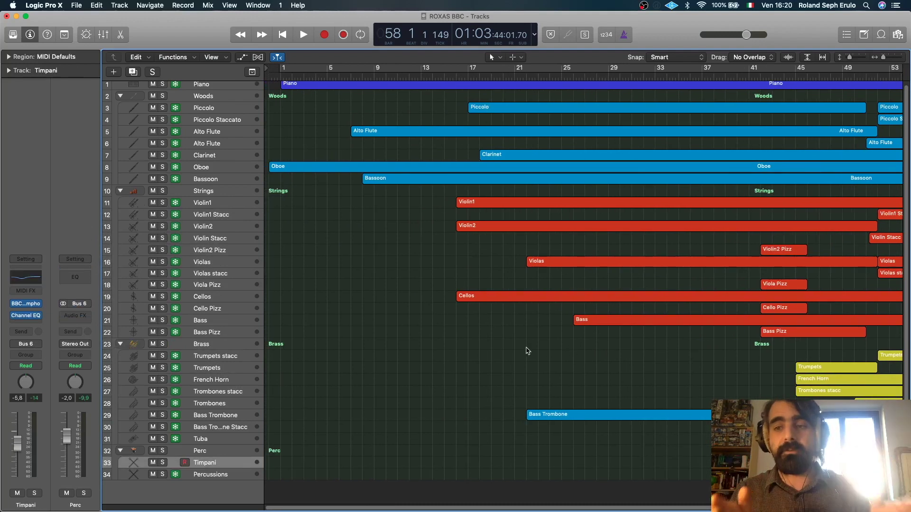